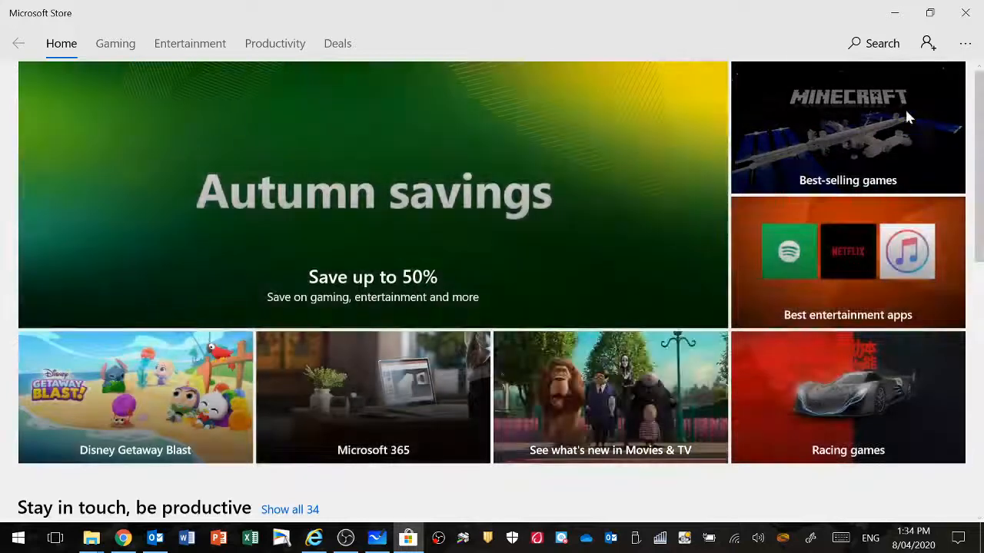
Search the store for "whiteboard" and open the Microsoft Whiteboard app page
left_click(877, 46)
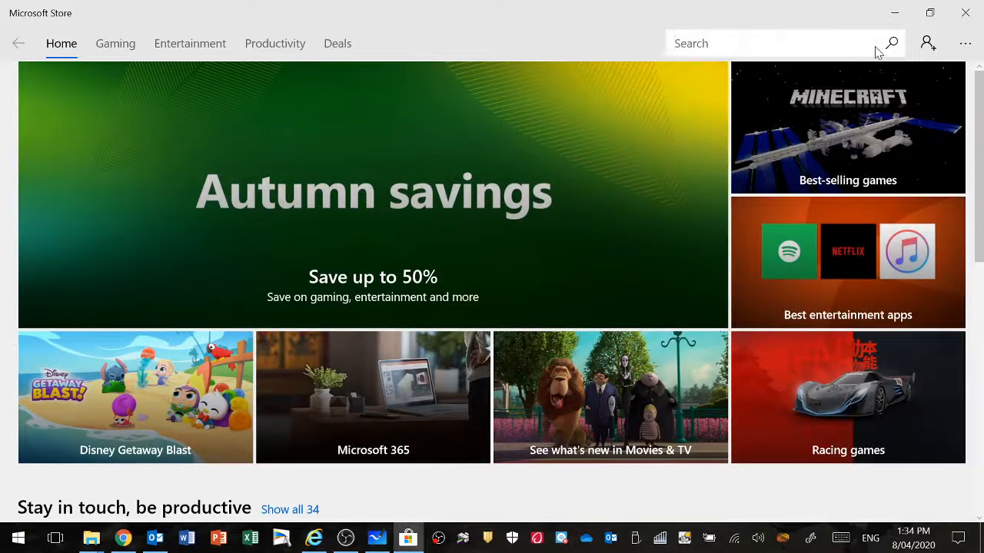
type("whiteboard")
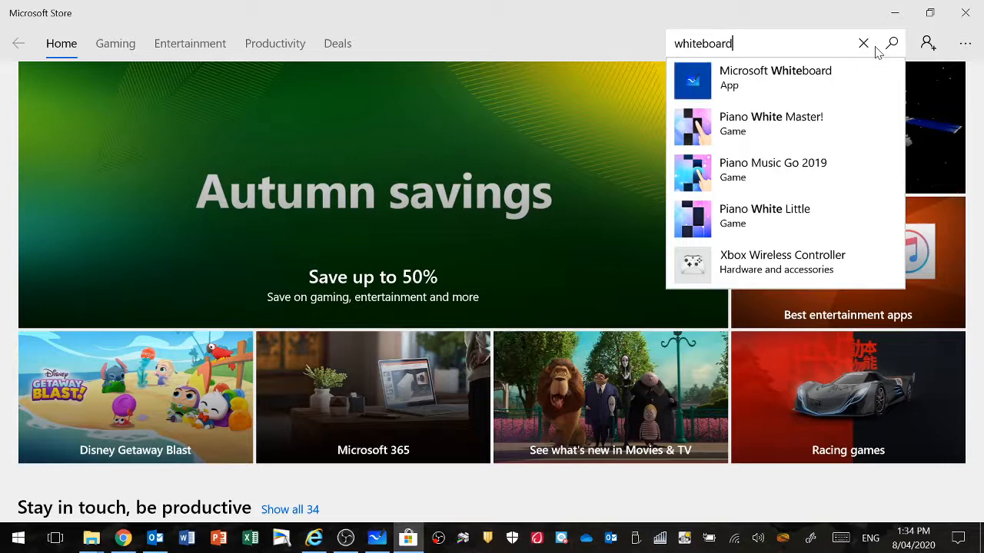
key("Return")
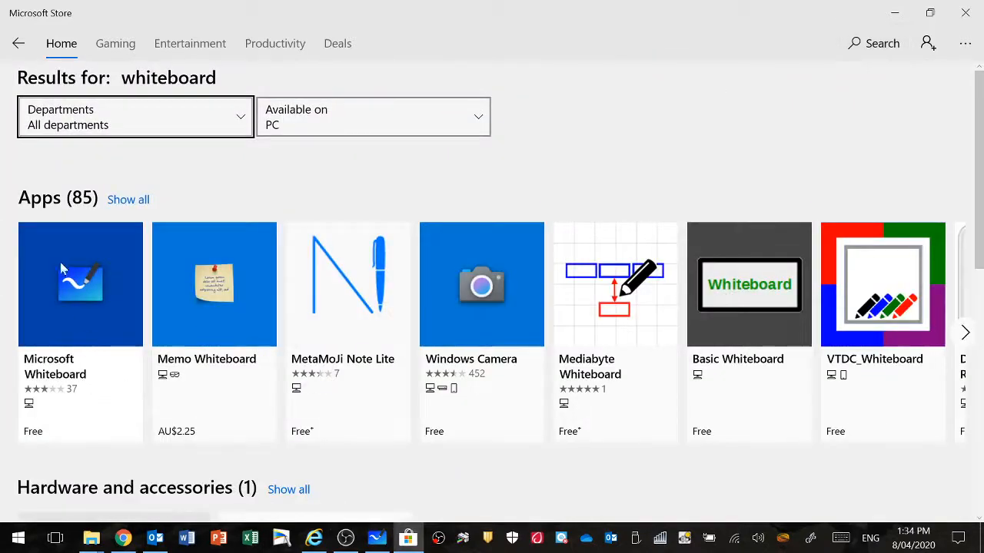
left_click(106, 329)
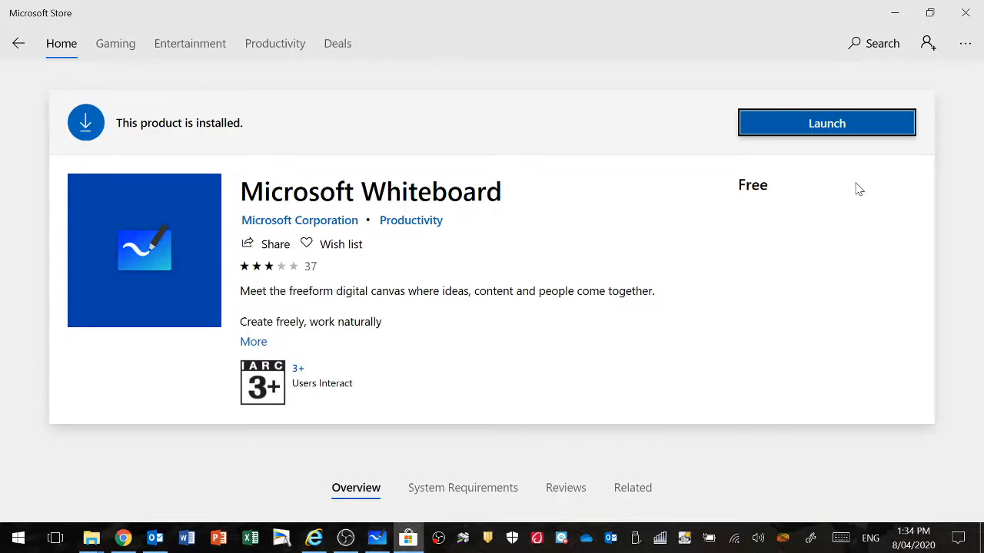
Close the Microsoft Store and switch to the Whiteboard app
left_click(967, 7)
left_click(18, 538)
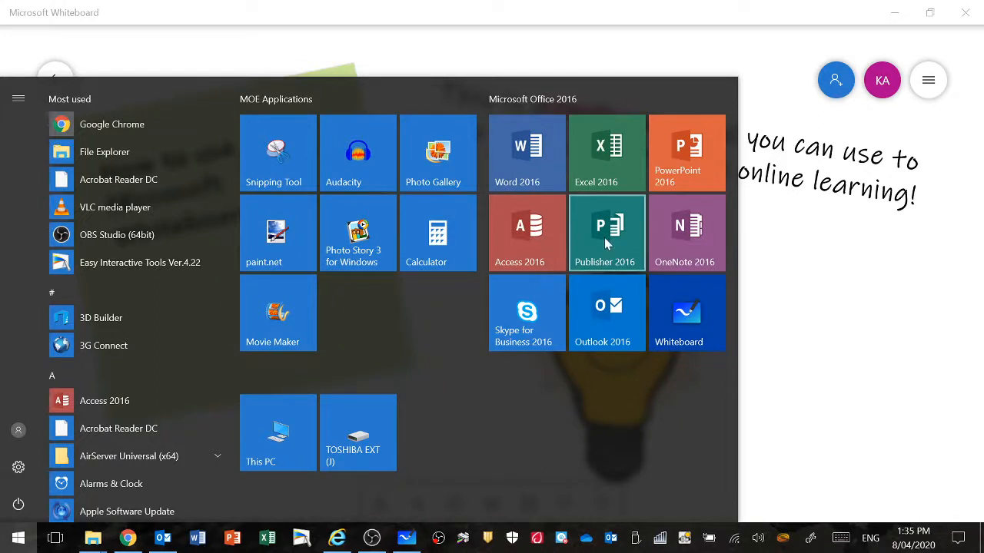
left_click(688, 323)
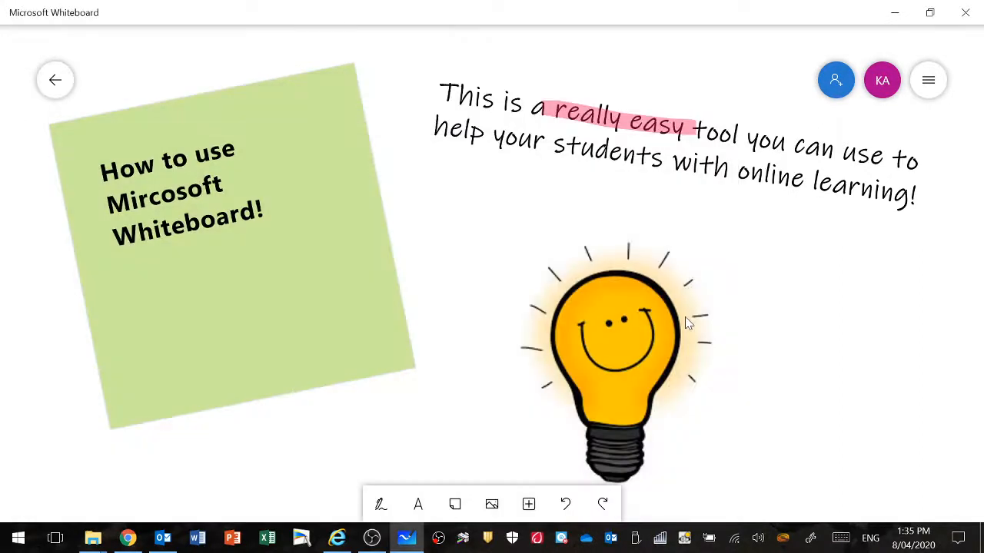
Open the saved board with the binary conversion table and examine its place values and handwritten working
left_click(50, 81)
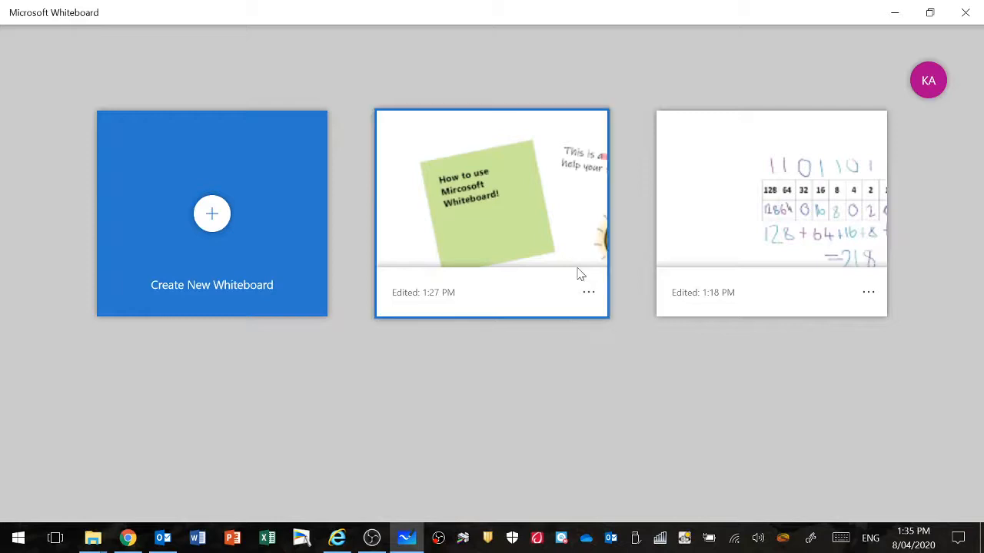
left_click(766, 246)
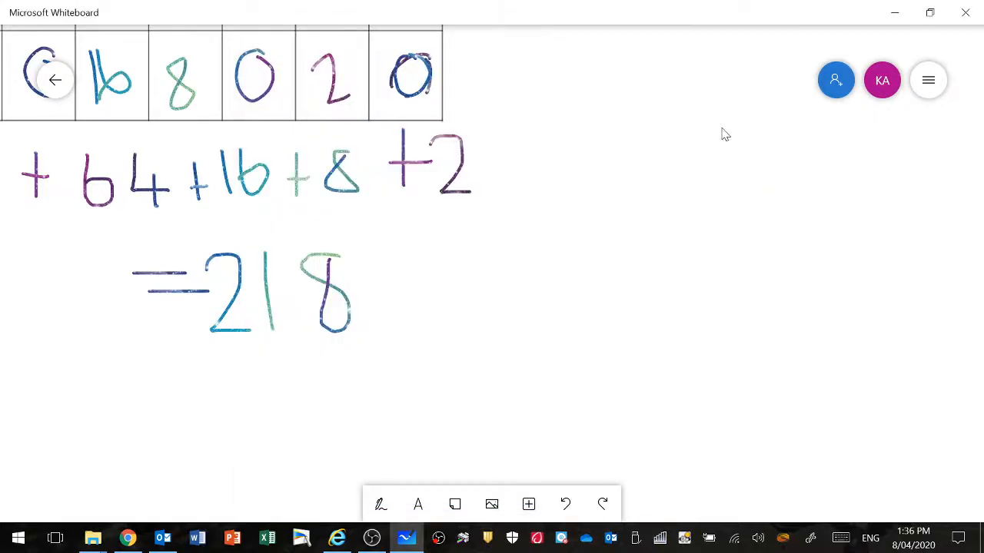
left_click_drag(723, 134, 927, 253)
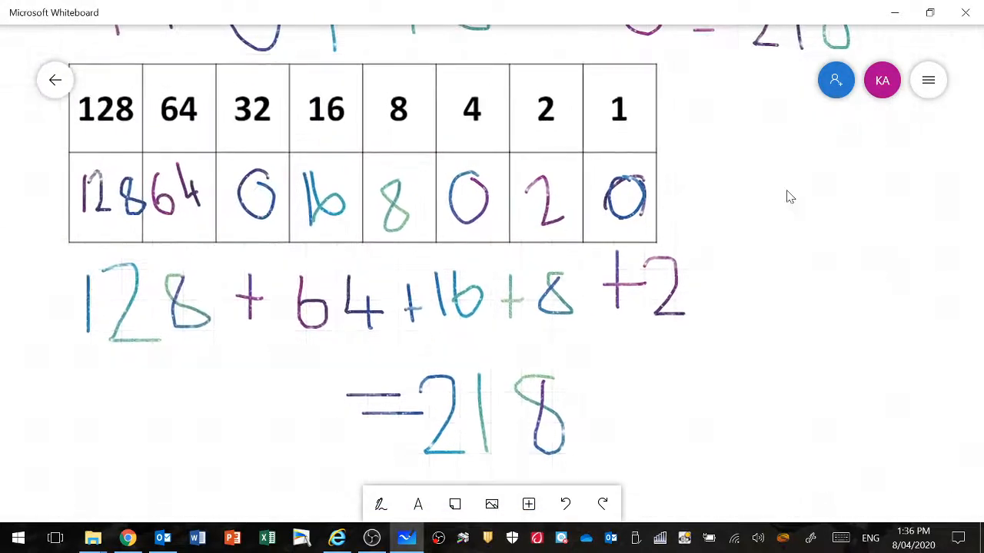
mouse_move(786, 193)
left_mouse_down()
mouse_move(857, 253)
mouse_move(788, 251)
left_mouse_up()
scroll(854, 249, "down", 1)
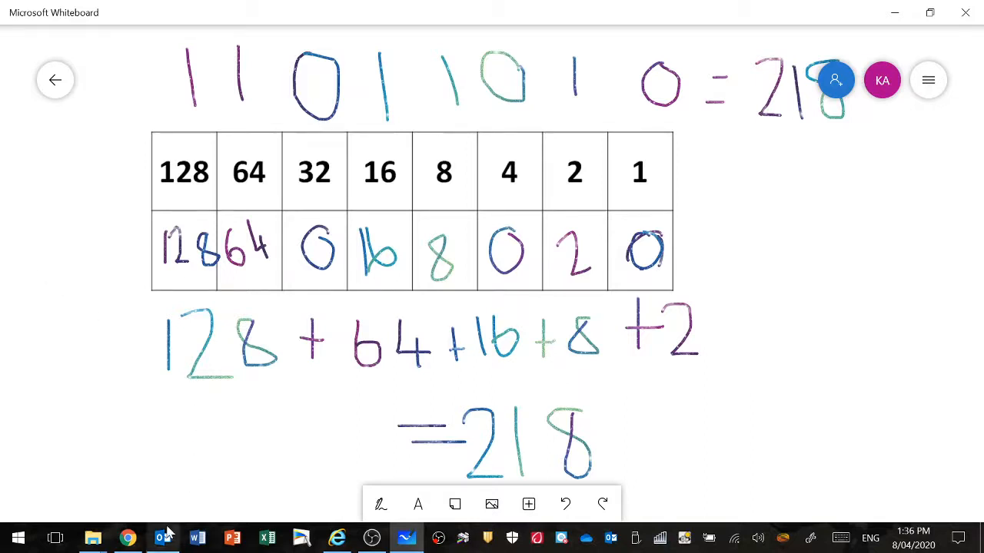
mouse_move(163, 538)
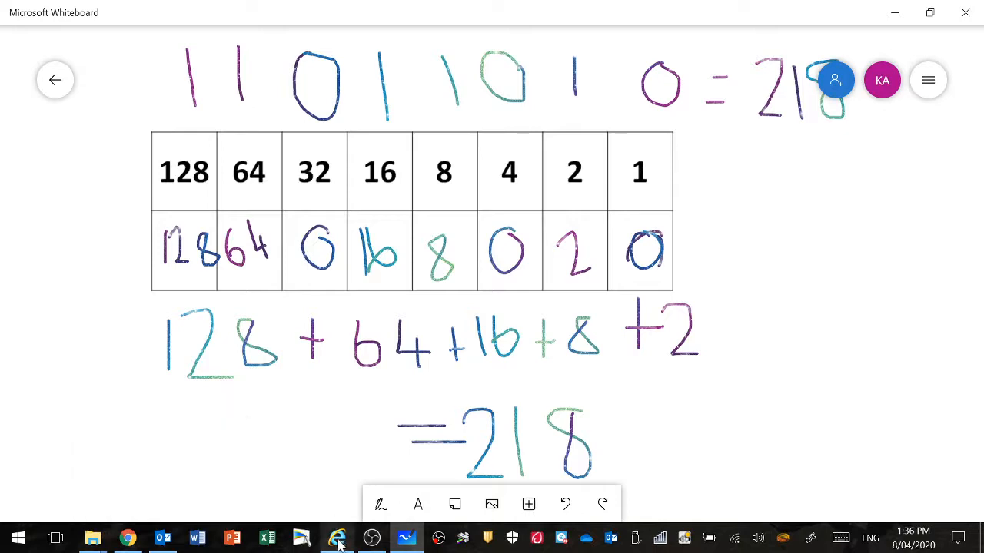
mouse_move(340, 541)
Return to the board gallery and reopen the "How to use Mircosoft Whiteboard!" board to view its note, text and light bulb picture
left_click(53, 81)
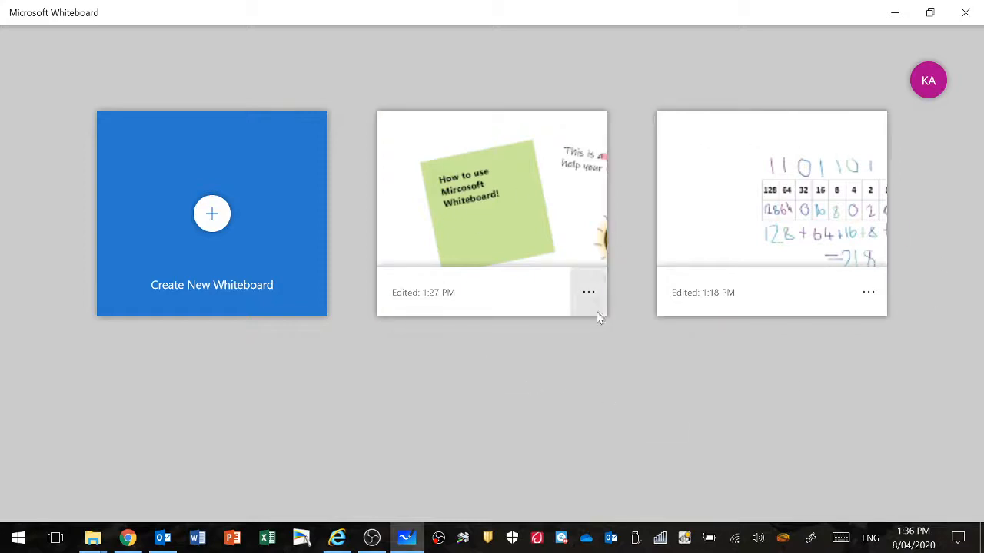
left_click(501, 203)
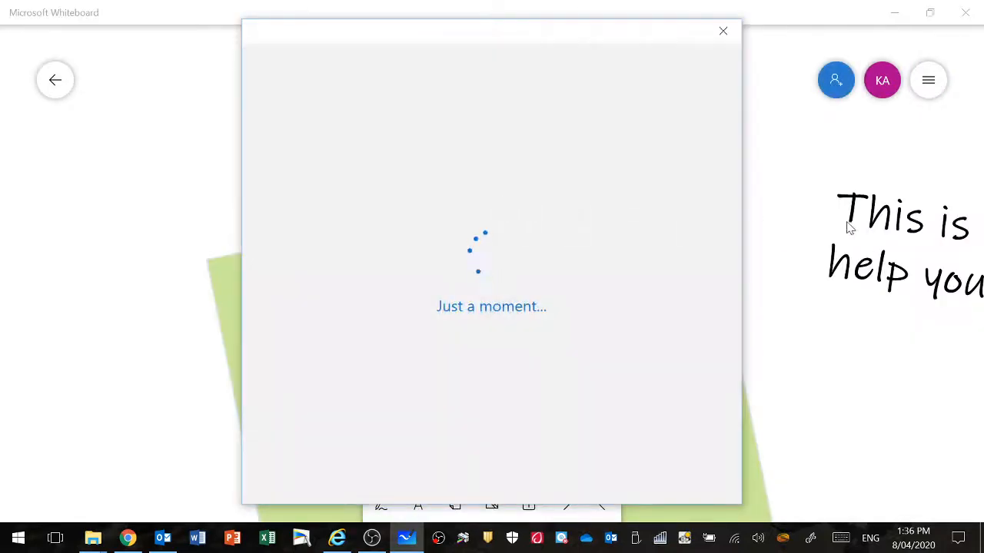
scroll(849, 224, "down", 5)
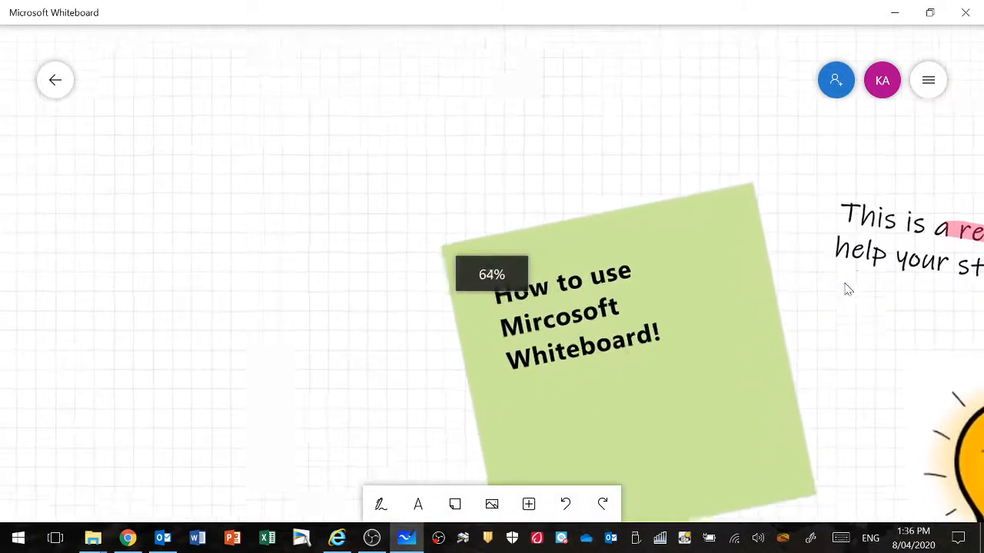
left_click_drag(825, 289, 438, 177)
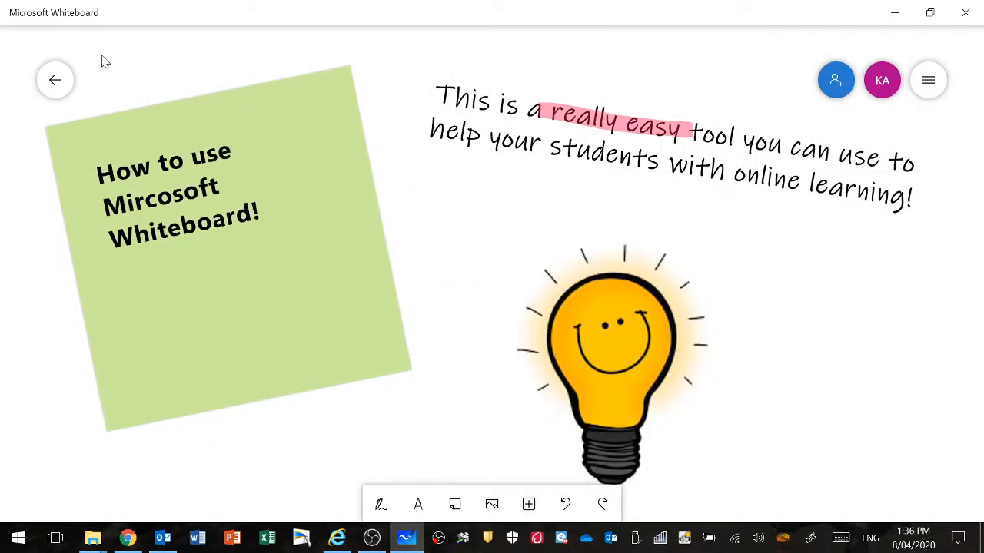
Create a new blank whiteboard from the board gallery and switch to inking mode
left_click(51, 84)
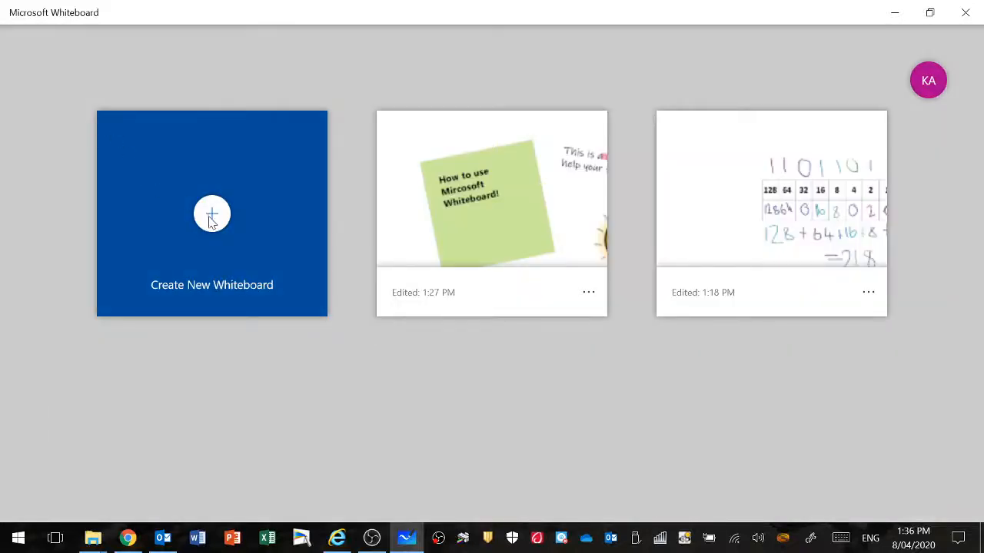
left_click(212, 219)
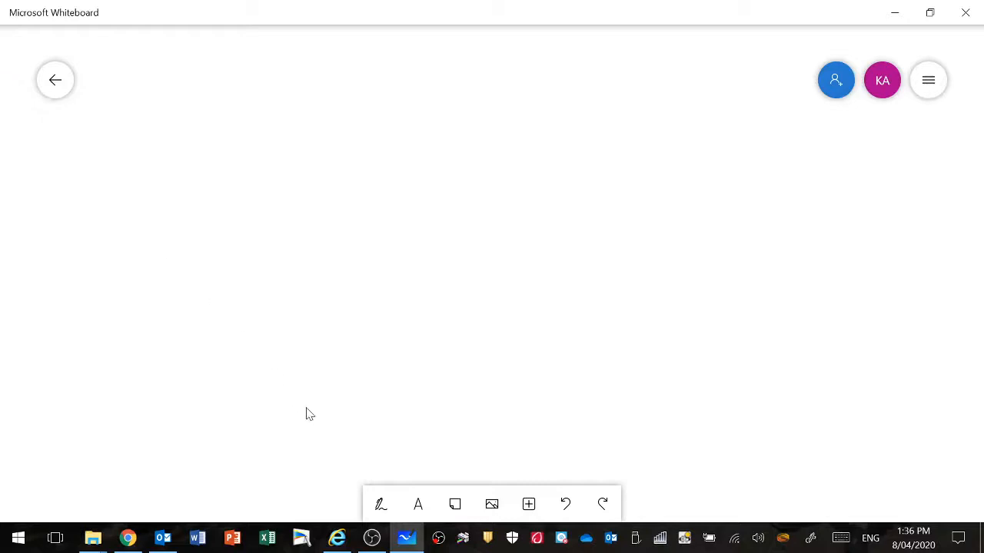
left_click(378, 508)
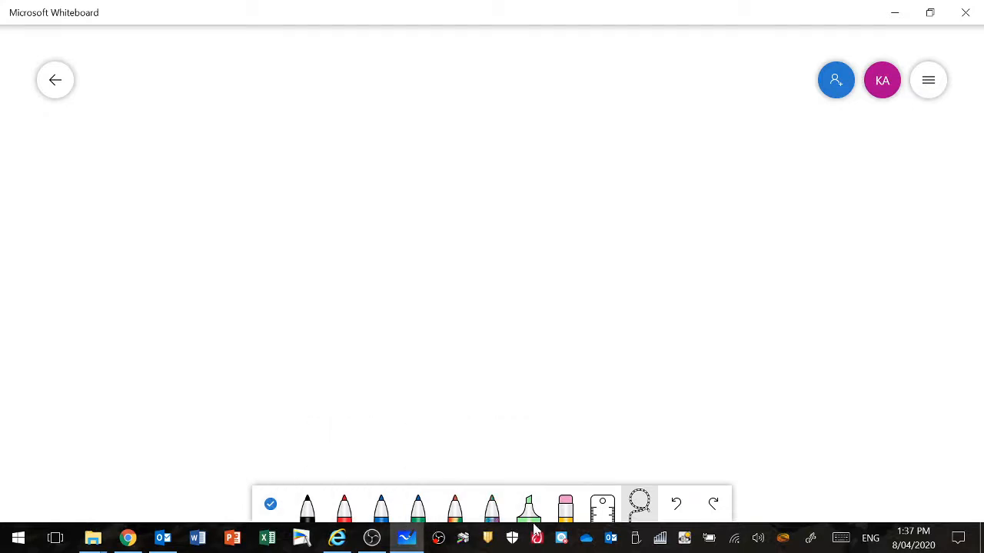
Draw a smiley face with two vertical-line eyes and a curved mouth using the black pen
left_click(308, 508)
left_click_drag(147, 165, 149, 229)
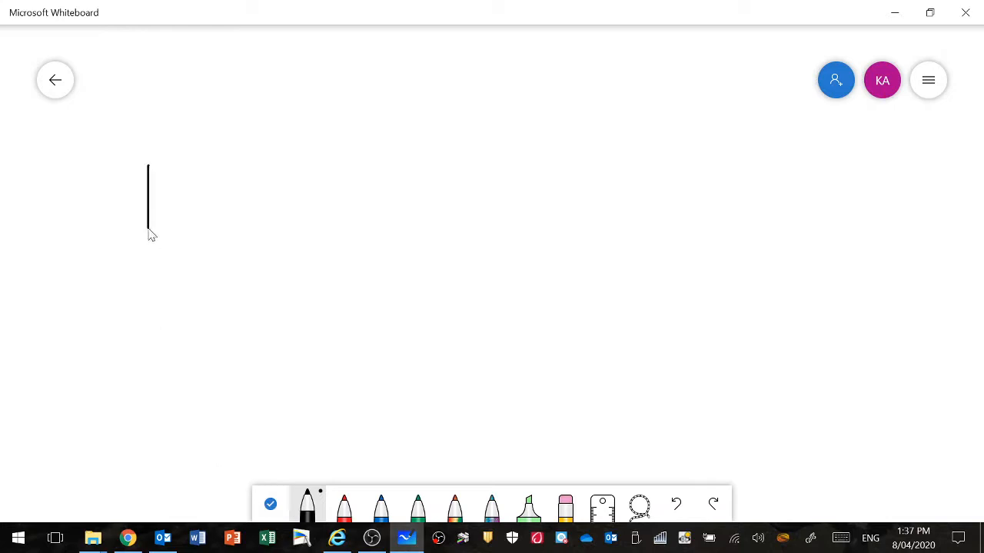
left_click_drag(177, 174, 179, 235)
mouse_move(115, 238)
left_mouse_down()
mouse_move(174, 309)
mouse_move(233, 277)
left_mouse_up()
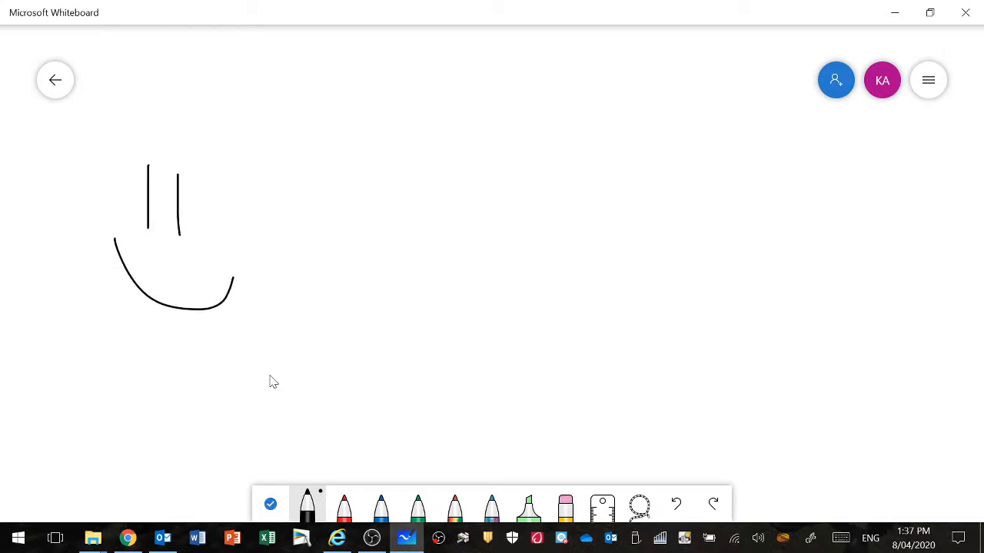
Draw a heart to the right of the smiley face with the red pen
left_click(347, 509)
left_click_drag(453, 149, 489, 251)
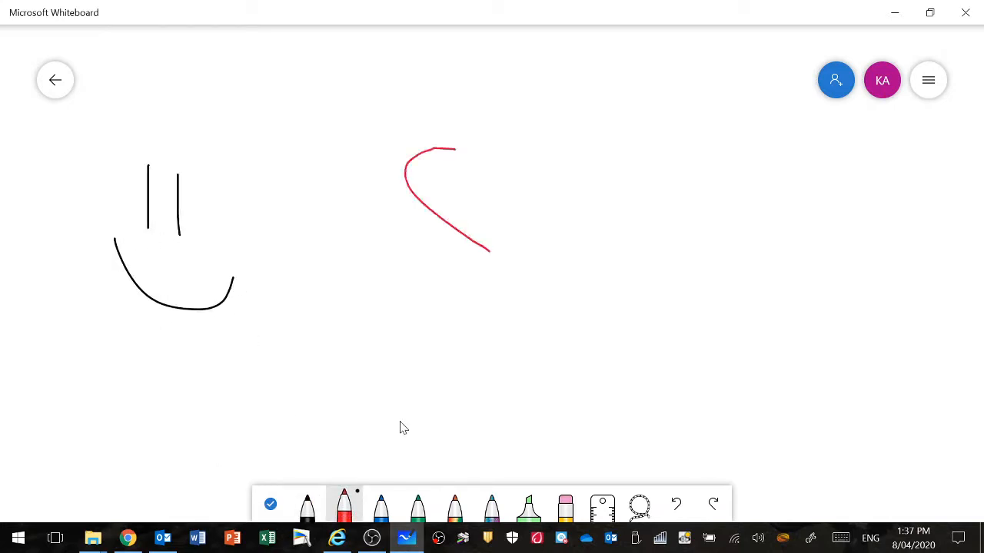
left_click_drag(455, 174, 490, 268)
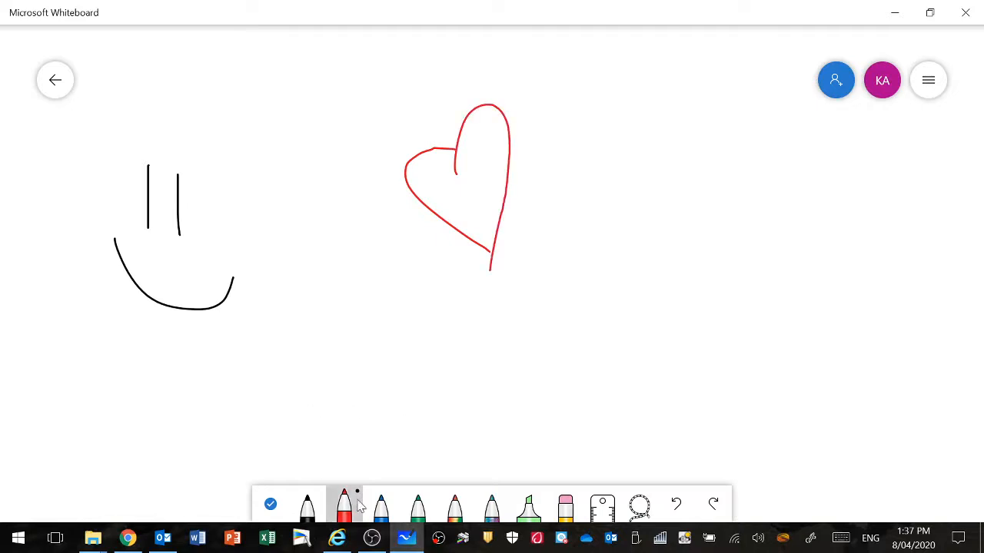
Draw one zigzag line to the lower right of the heart and another below it, using the two multicoloured pens
left_click(455, 508)
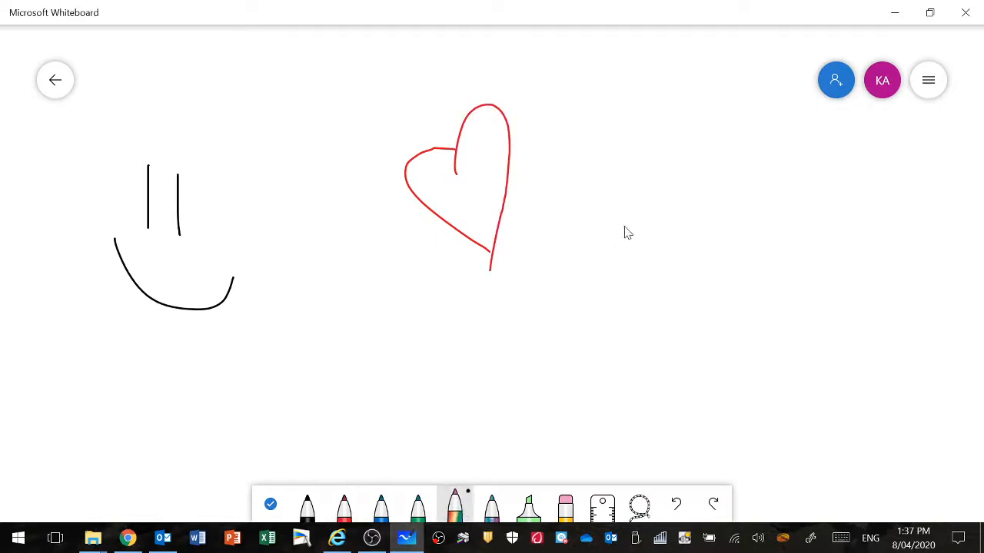
mouse_move(624, 226)
left_mouse_down()
mouse_move(634, 329)
mouse_move(672, 389)
mouse_move(669, 381)
left_mouse_up()
left_click(492, 508)
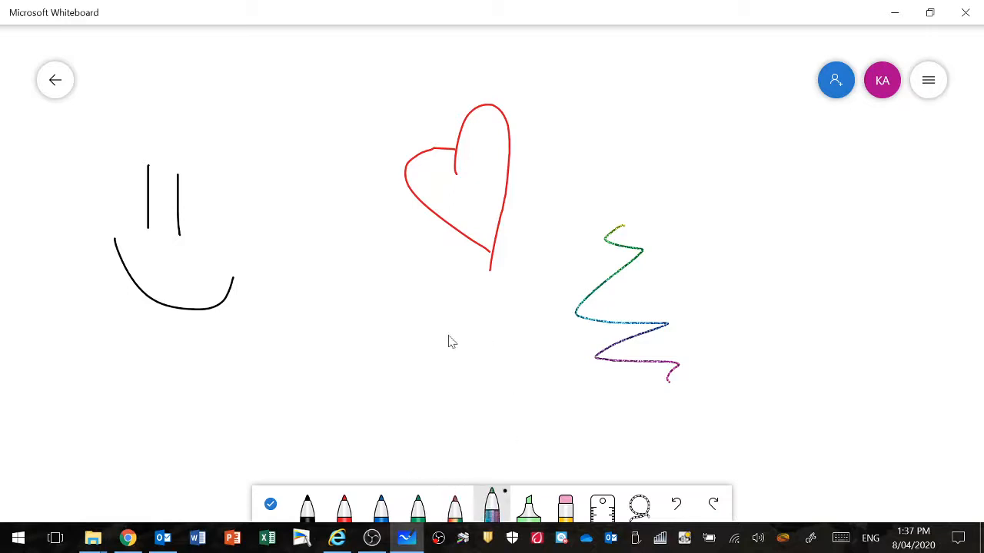
mouse_move(361, 299)
left_mouse_down()
mouse_move(400, 407)
mouse_move(545, 437)
left_mouse_up()
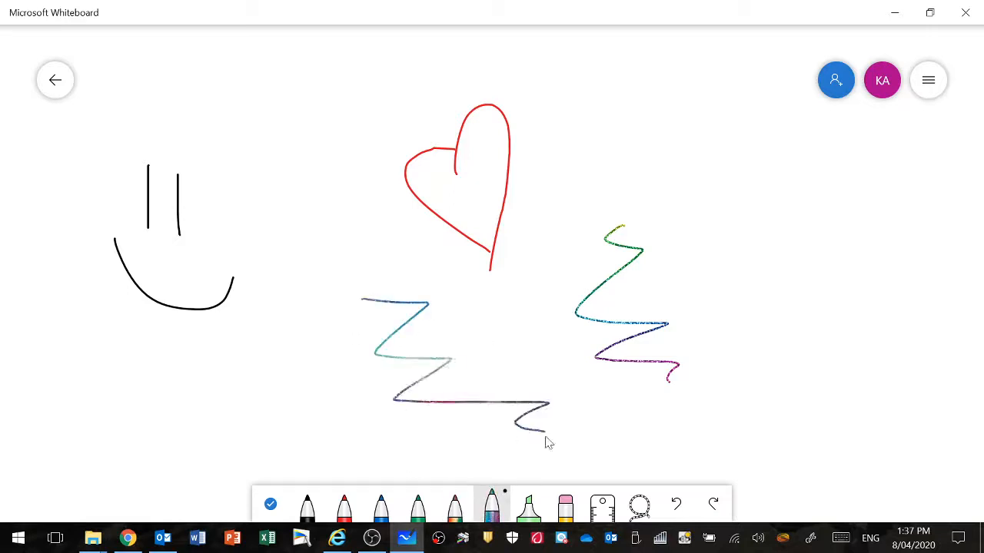
Set the highlighter colour to pink and draw five horizontal strokes between the smiley face and the heart
left_click(531, 516)
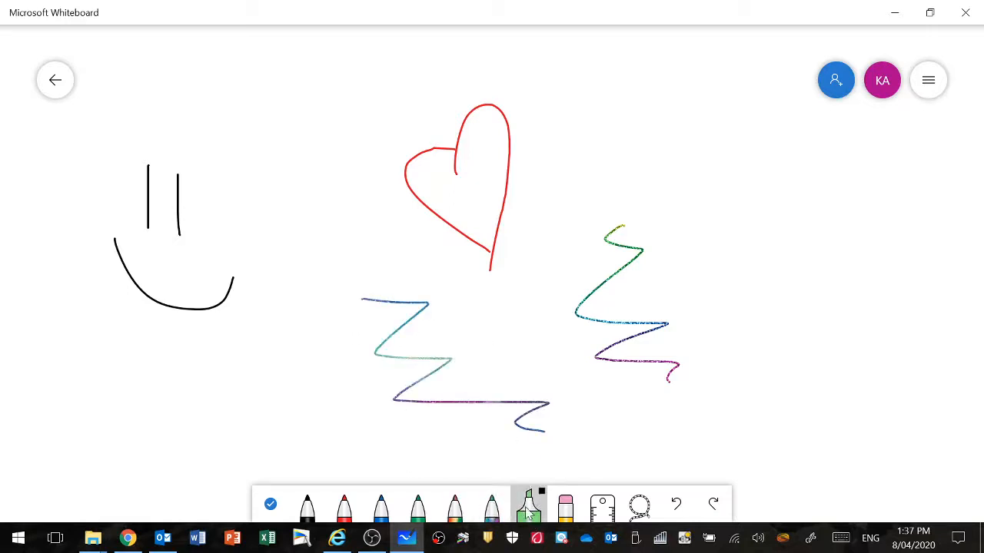
left_click(531, 513)
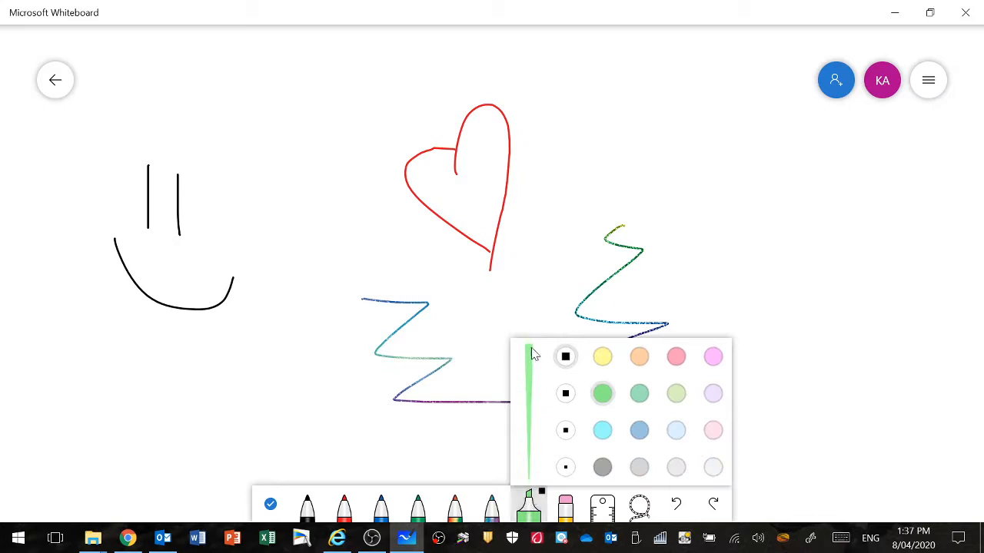
left_click(681, 362)
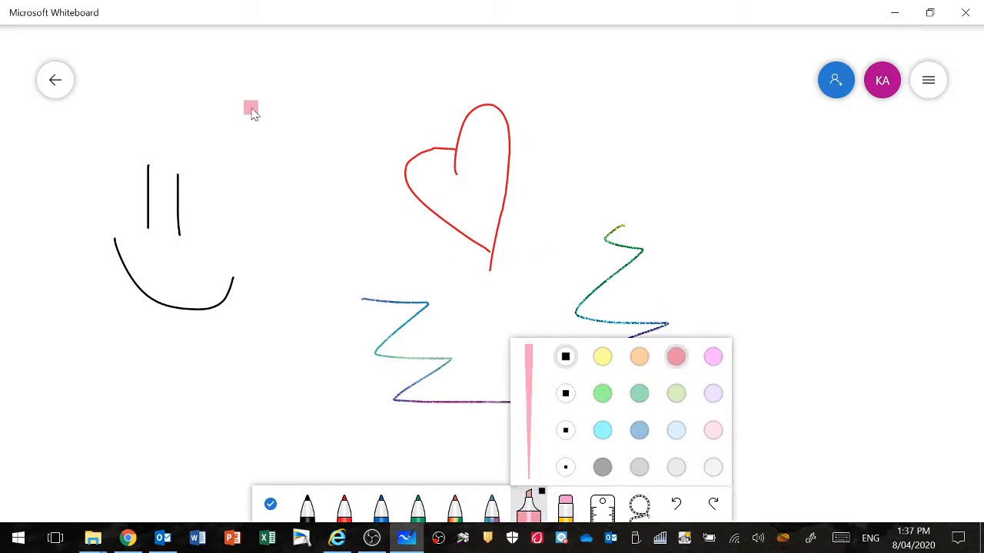
left_click_drag(250, 108, 406, 102)
left_click_drag(269, 131, 446, 130)
left_click_drag(235, 163, 407, 163)
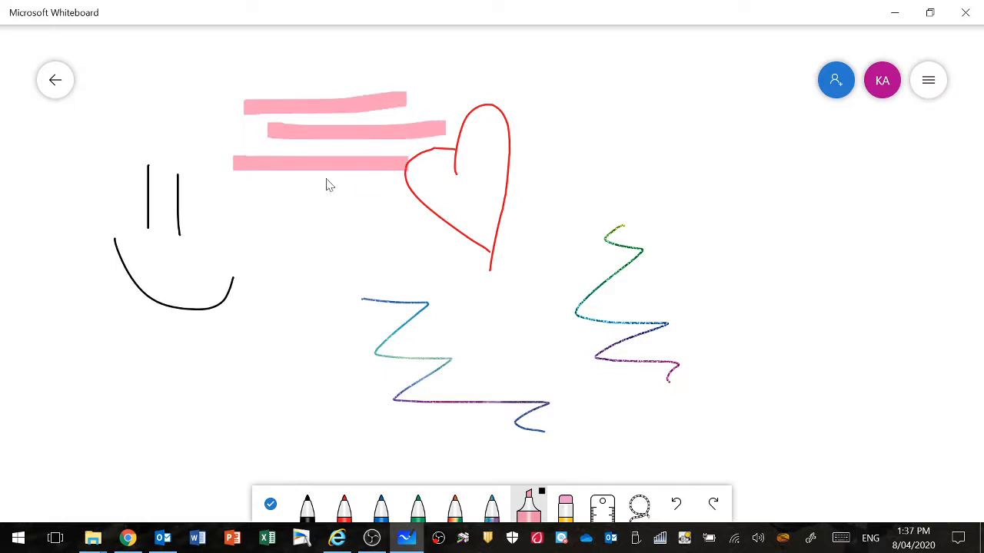
left_click_drag(252, 201, 453, 183)
left_click_drag(306, 229, 449, 223)
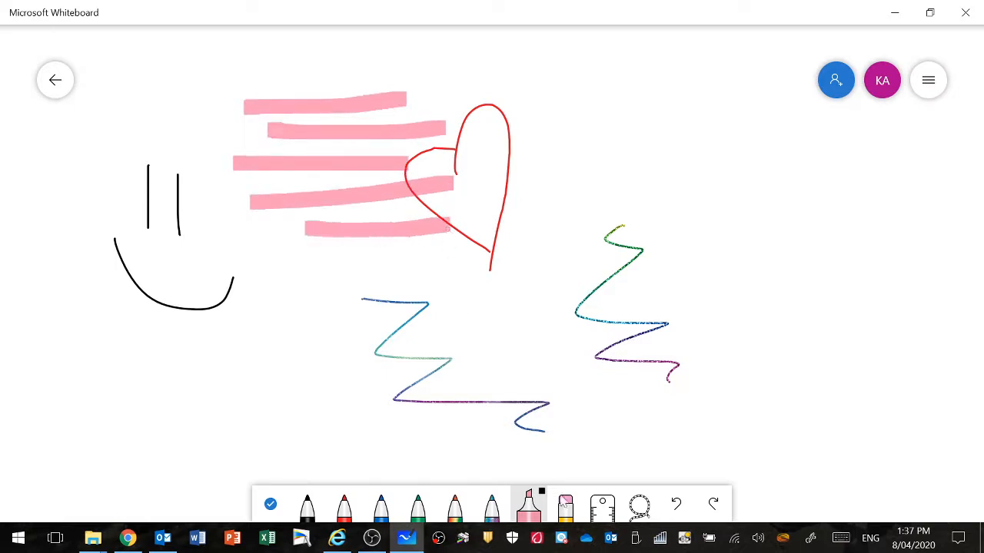
Erase the zigzag below the heart with the eraser, and clear the rest of the canvas
left_click(568, 511)
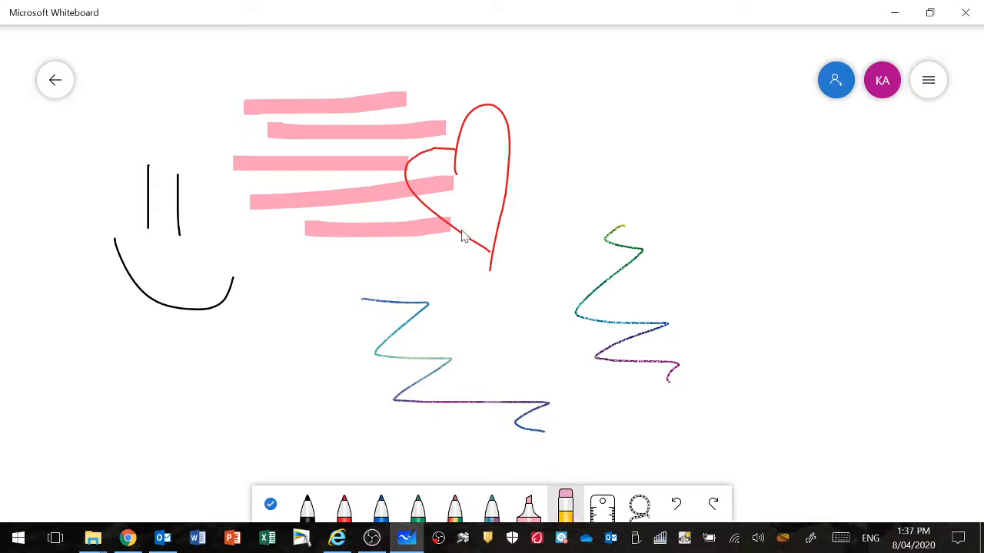
left_click(565, 505)
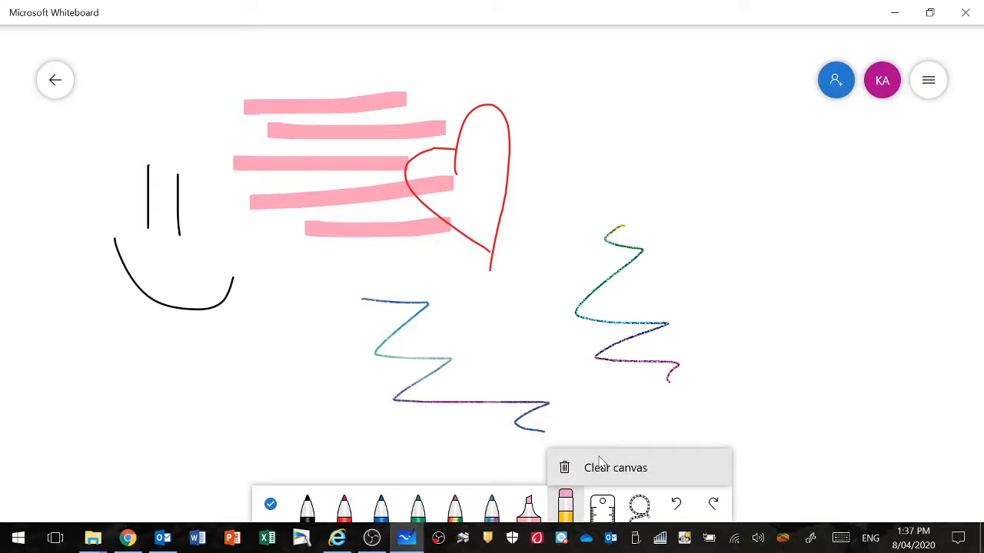
left_click(551, 382)
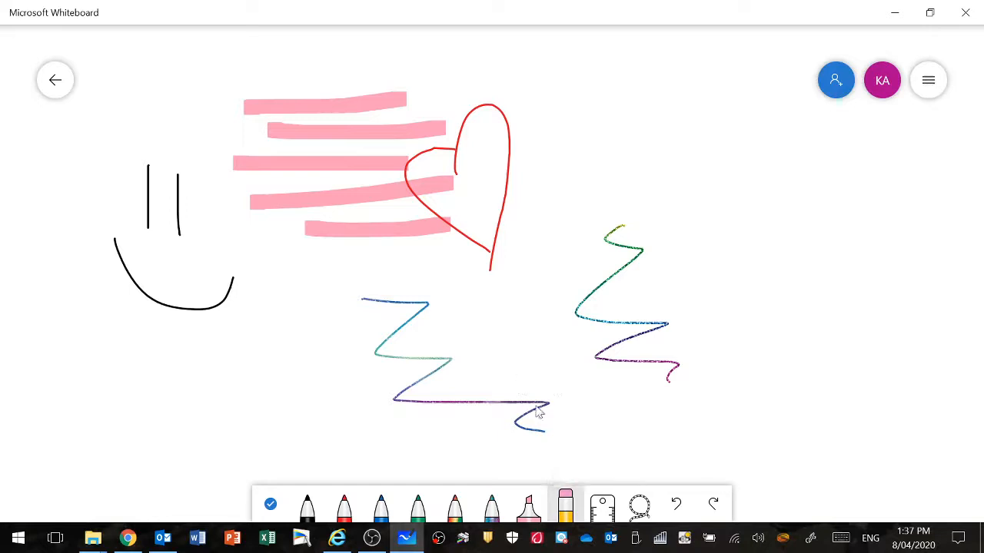
mouse_move(552, 411)
left_mouse_down()
mouse_move(389, 408)
mouse_move(431, 377)
left_mouse_up()
mouse_move(372, 316)
left_mouse_down()
mouse_move(448, 318)
mouse_move(536, 440)
left_mouse_up()
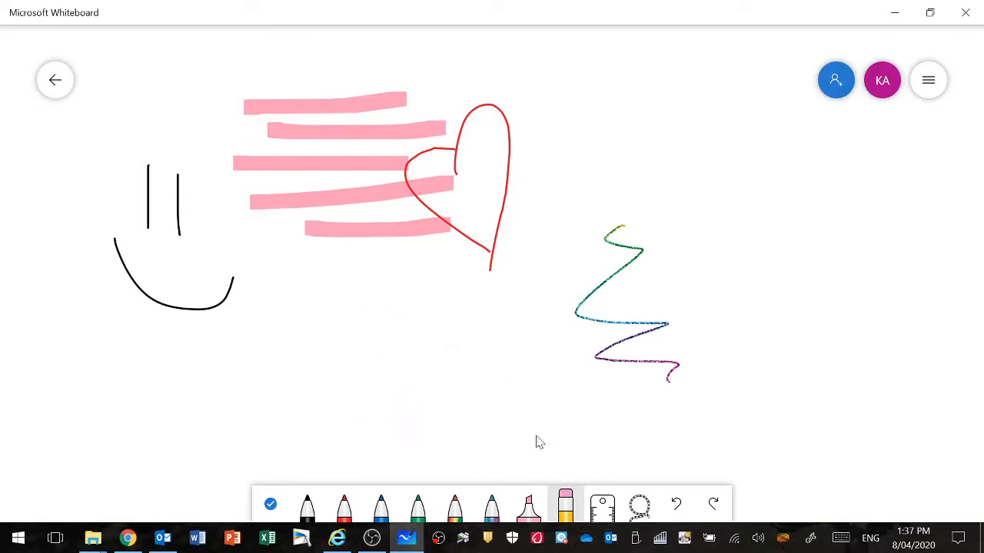
left_click(566, 506)
left_click(589, 472)
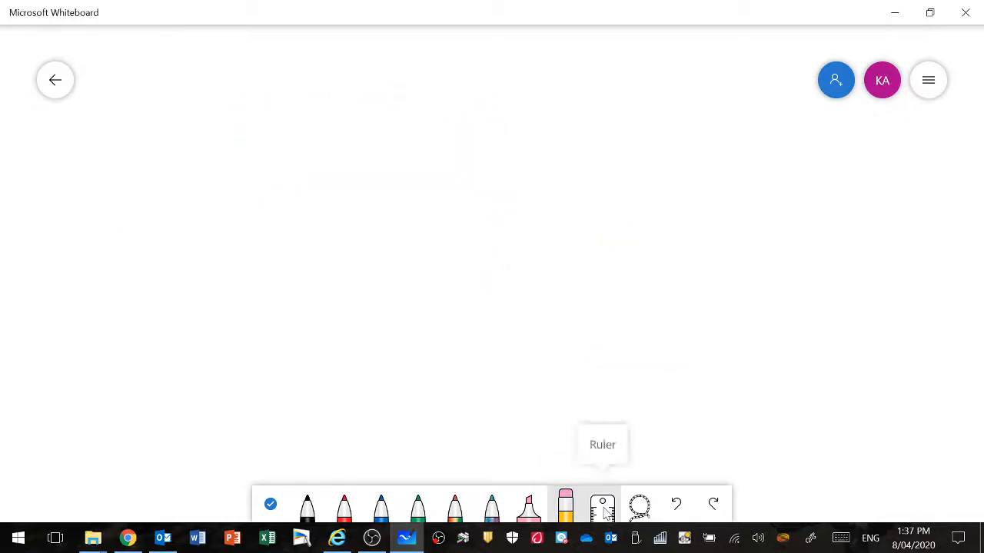
Show the ruler, move it lower on the canvas, rotate it to 5°, and hide it
left_click(603, 509)
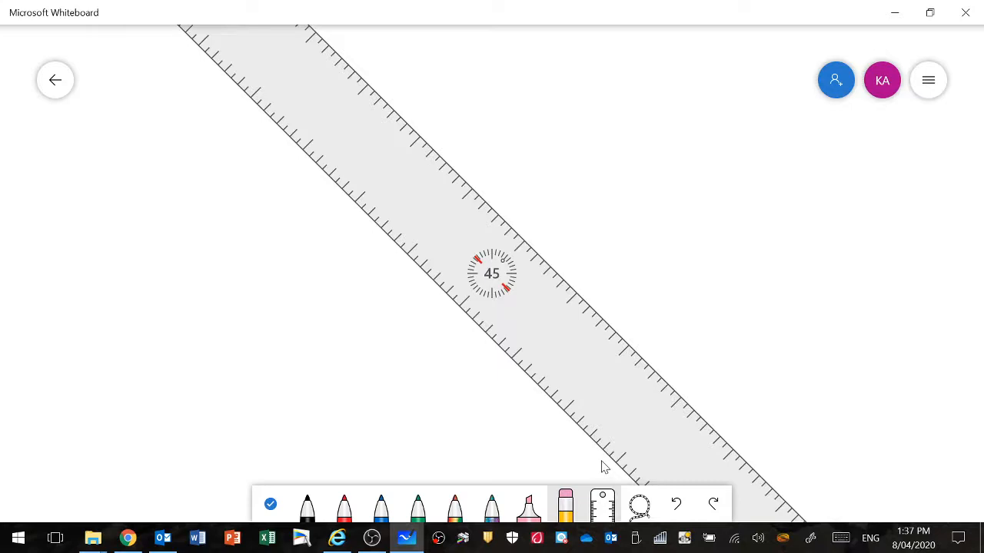
left_click_drag(491, 274, 497, 349)
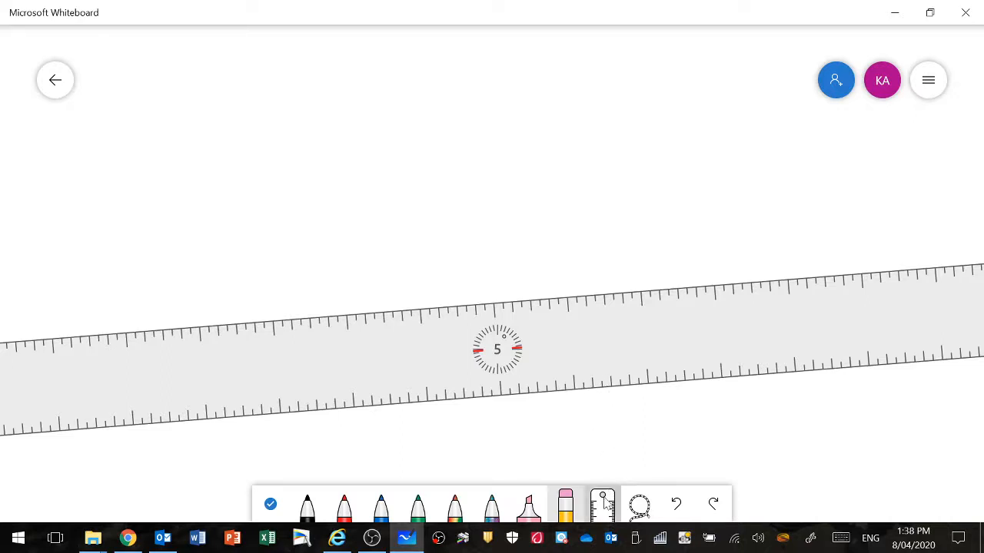
left_click(604, 503)
Draw two lasso selection loops across the middle of the empty canvas
left_click(640, 504)
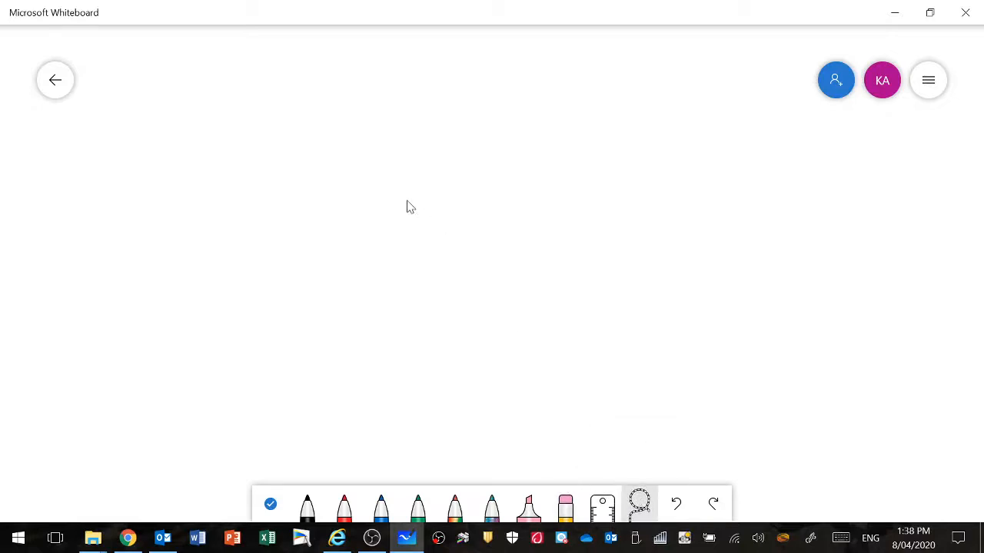
left_click_drag(406, 207, 696, 393)
mouse_move(391, 185)
left_mouse_down()
mouse_move(562, 246)
mouse_move(624, 396)
left_mouse_up()
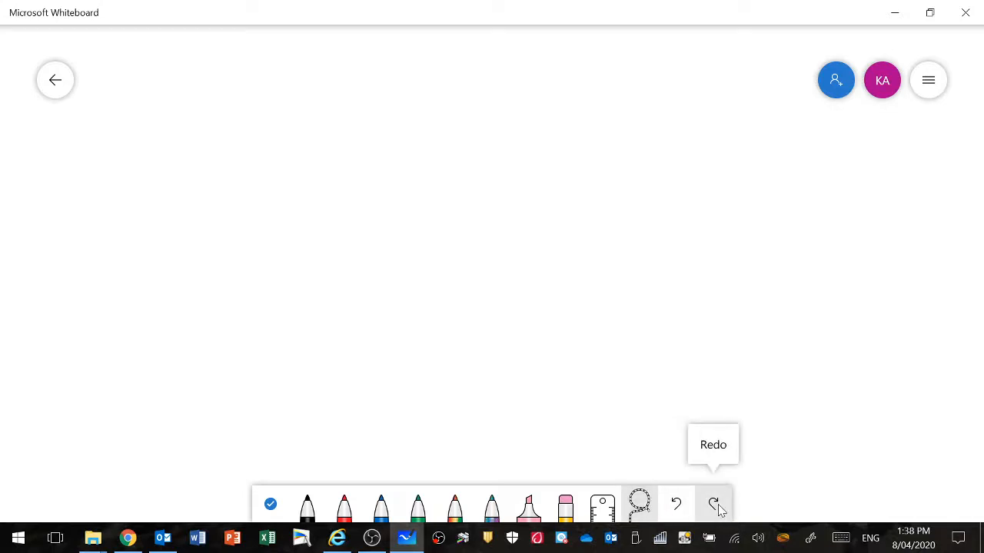
Undo the canvas clearing and the earlier erasing, and redo the erasing of the lower-left zigzag
left_click(677, 507)
left_click(677, 507)
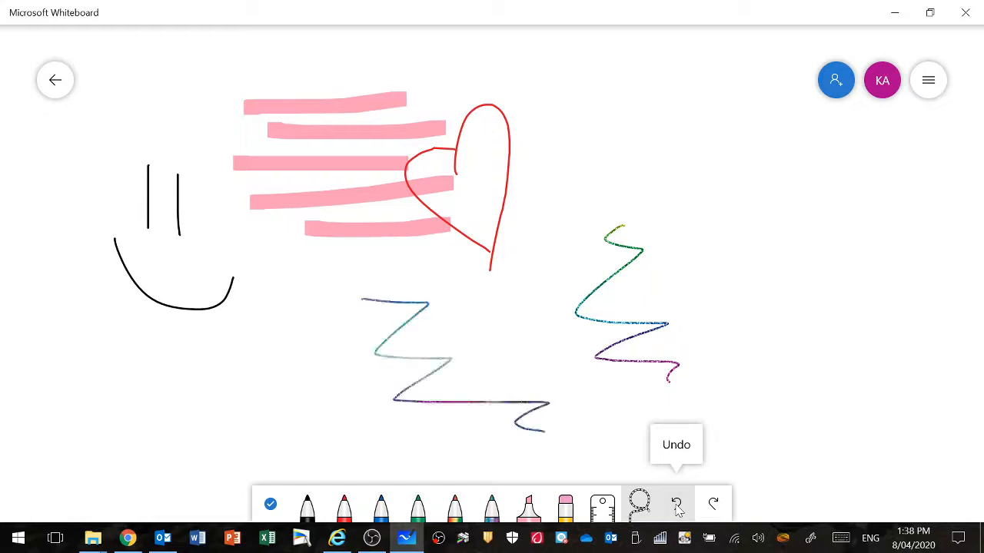
left_click(677, 506)
left_click(720, 507)
left_click(715, 505)
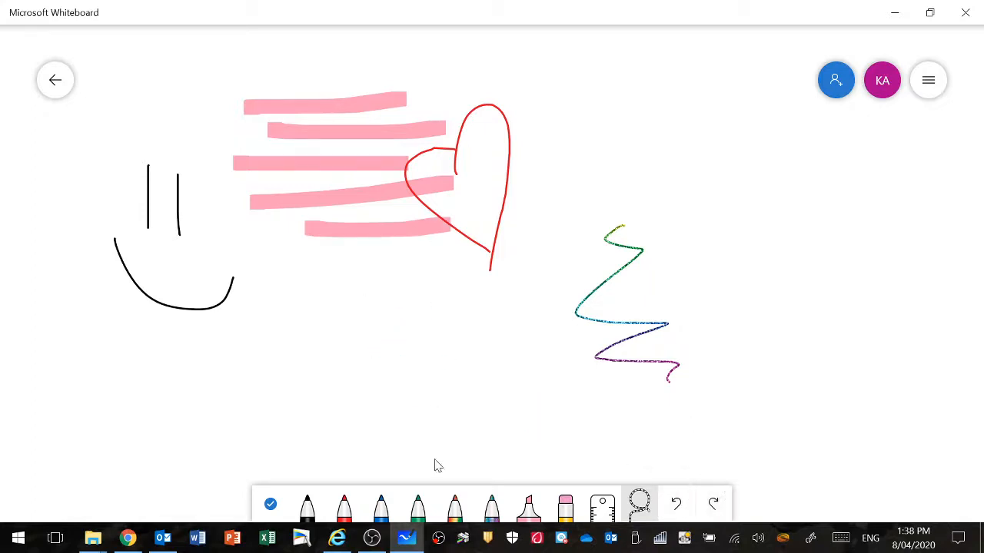
Leave and re-enter inking mode, and clear the whole canvas with the eraser options
left_click(275, 510)
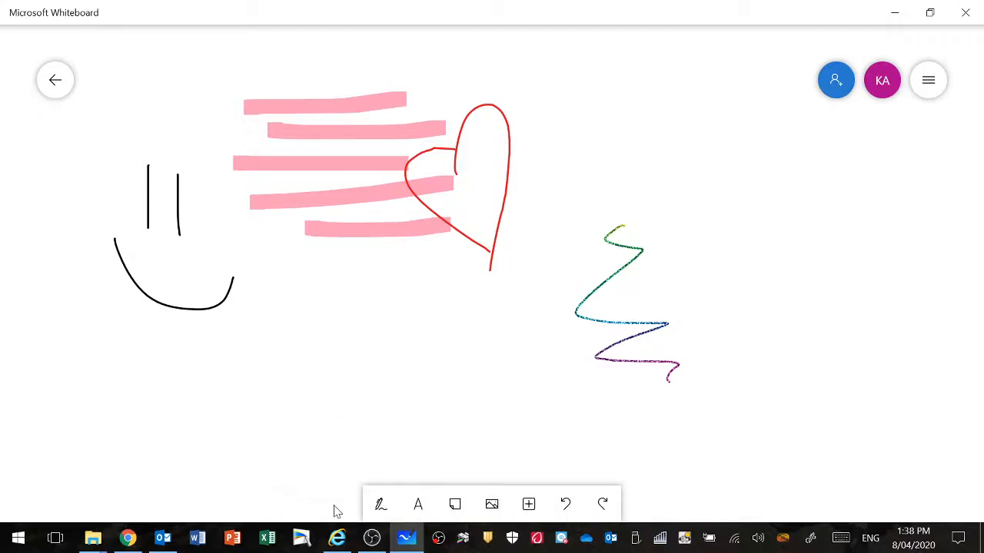
left_click(379, 511)
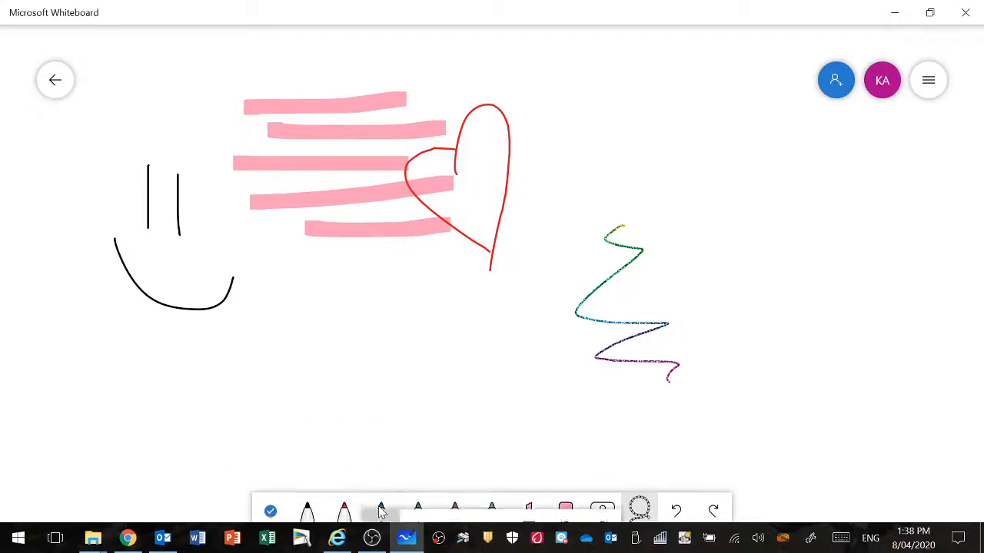
left_click(273, 507)
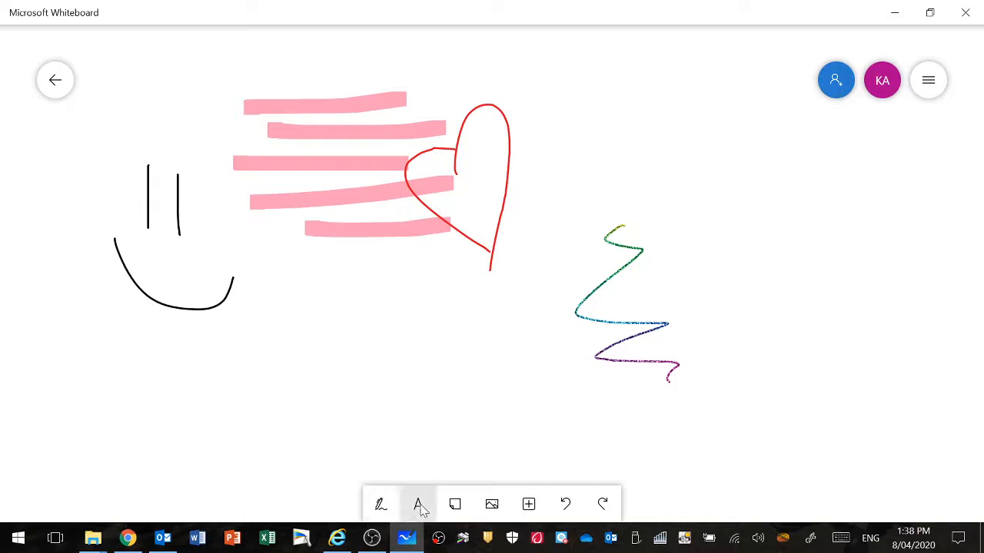
left_click(380, 508)
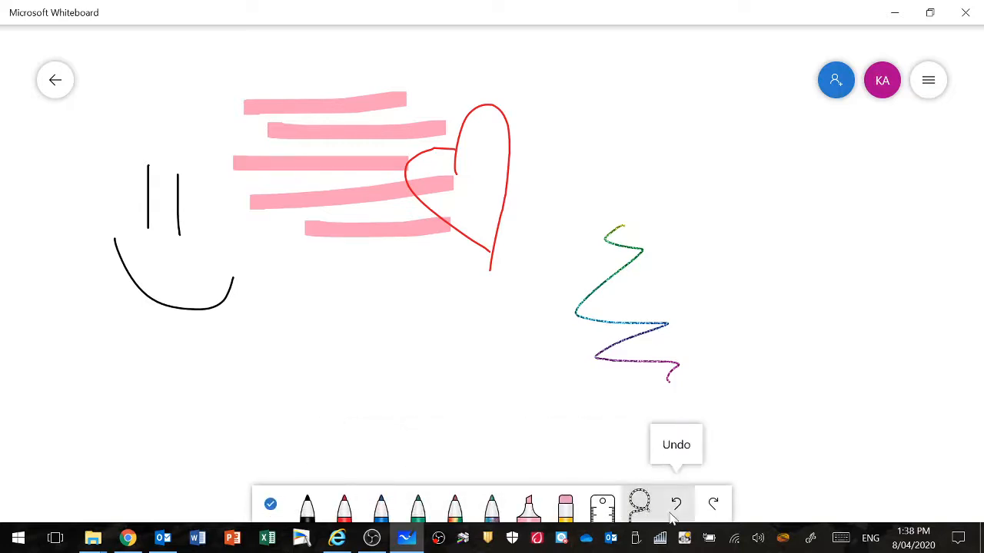
left_click(575, 511)
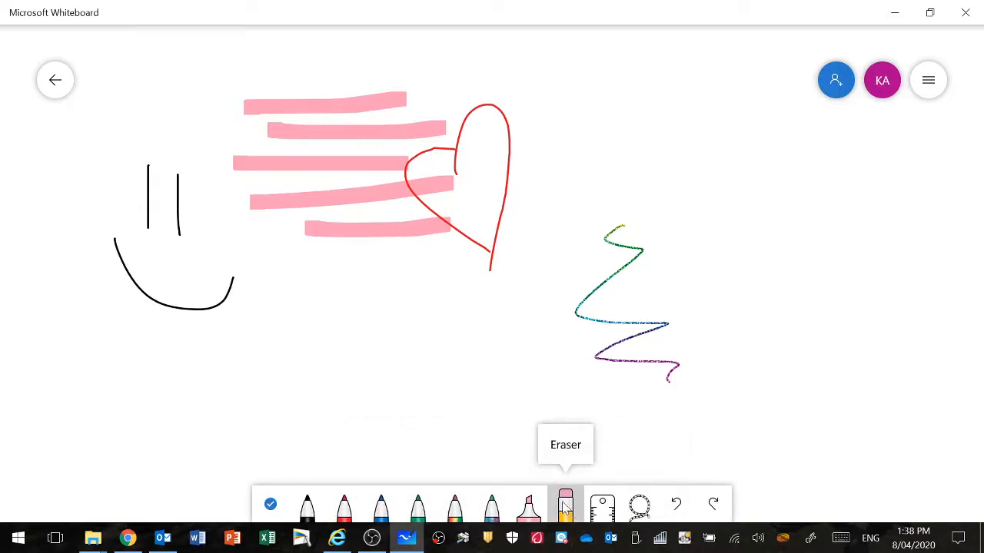
left_click(566, 505)
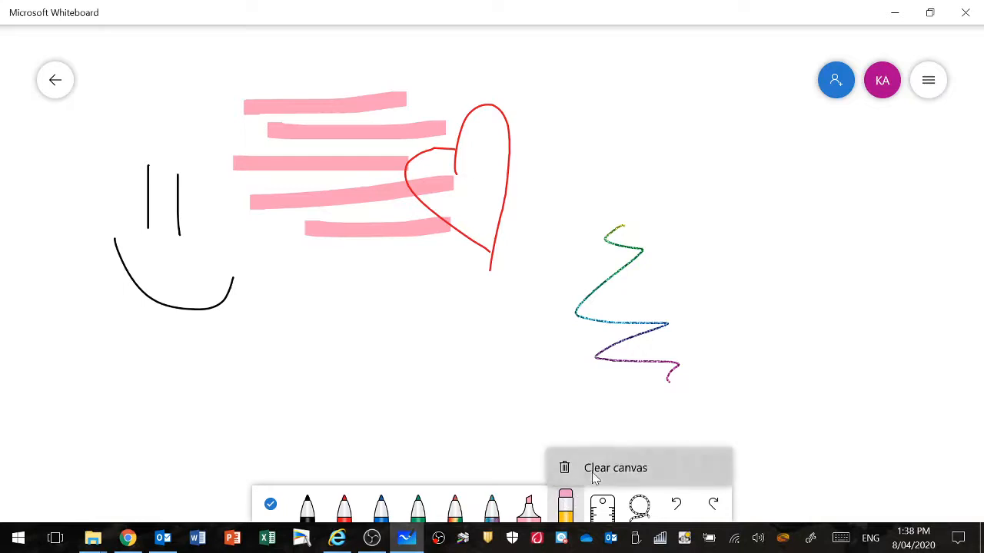
left_click(607, 468)
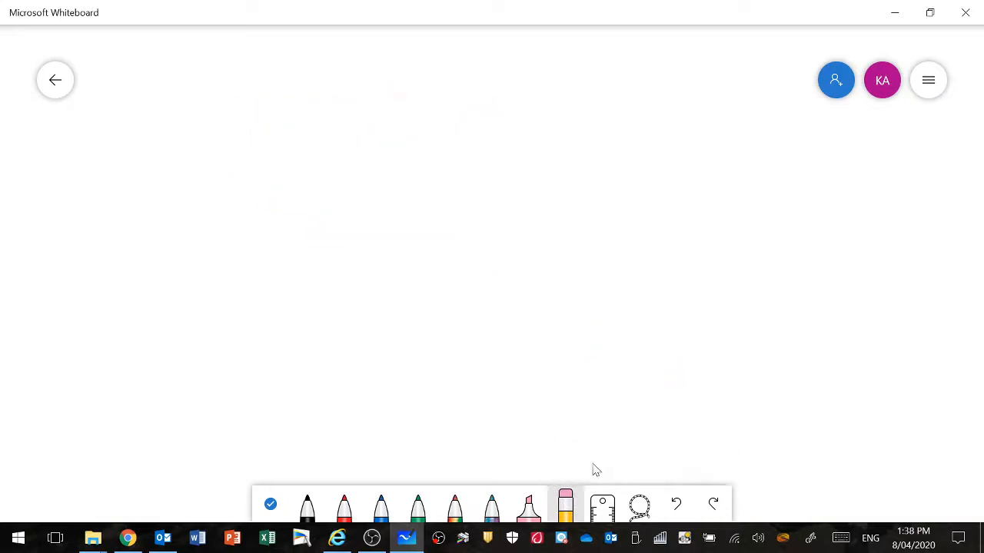
Leave inking mode and add a text object reading "hello everyone" in the middle of the canvas
left_click(271, 507)
left_click(420, 506)
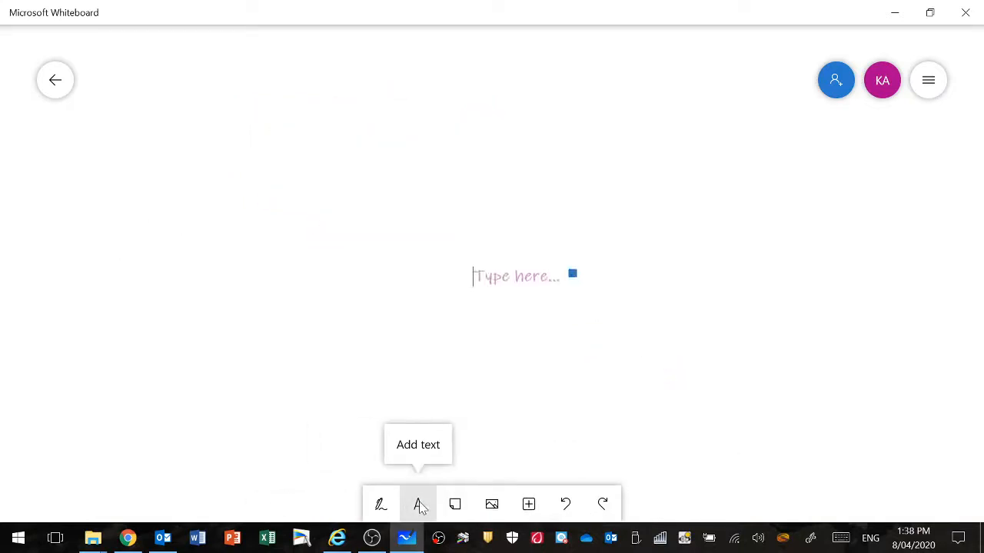
type("he")
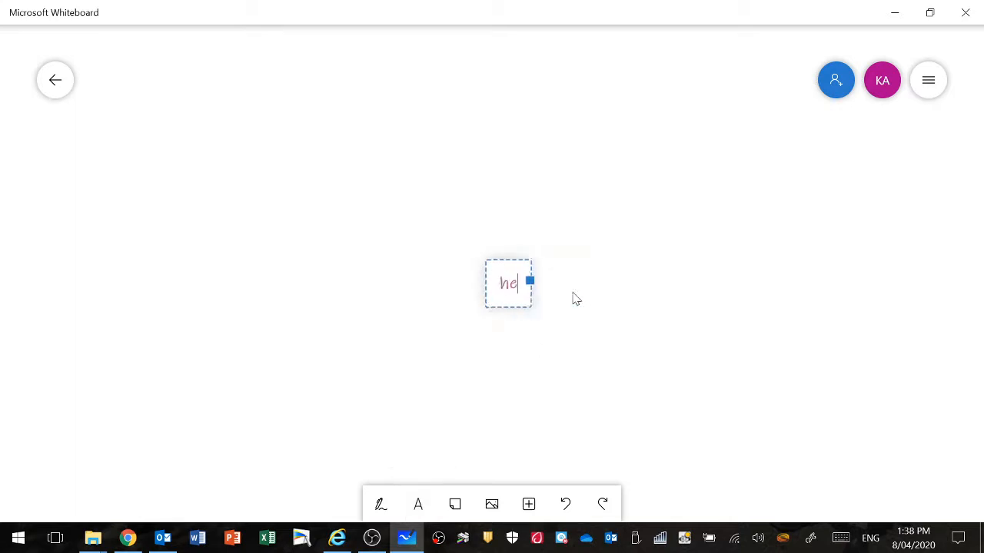
type("llo everyone")
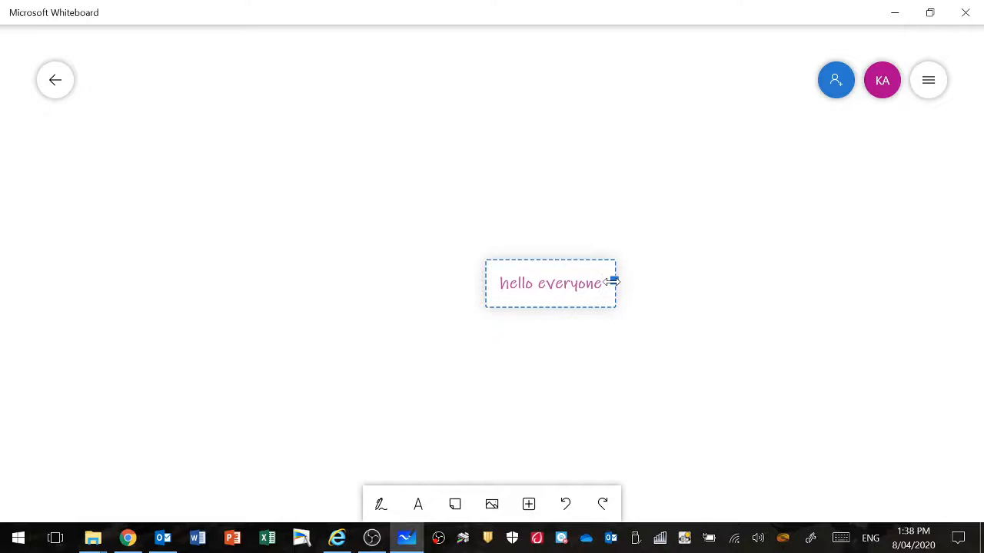
Widen the "hello everyone" text box to the right, and enlarge and tilt it so the text slopes upwards
left_click_drag(617, 286, 736, 308)
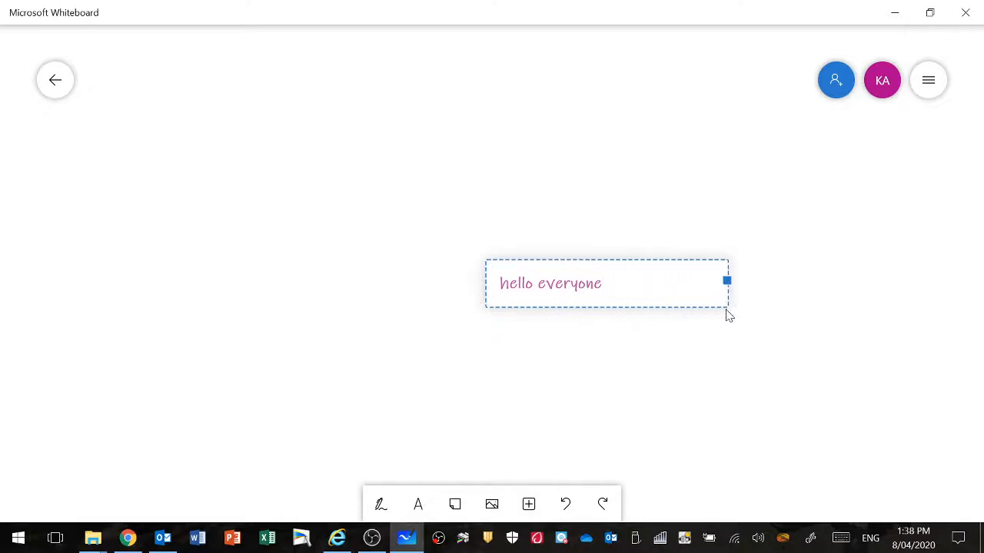
left_click(668, 328)
left_click(584, 292)
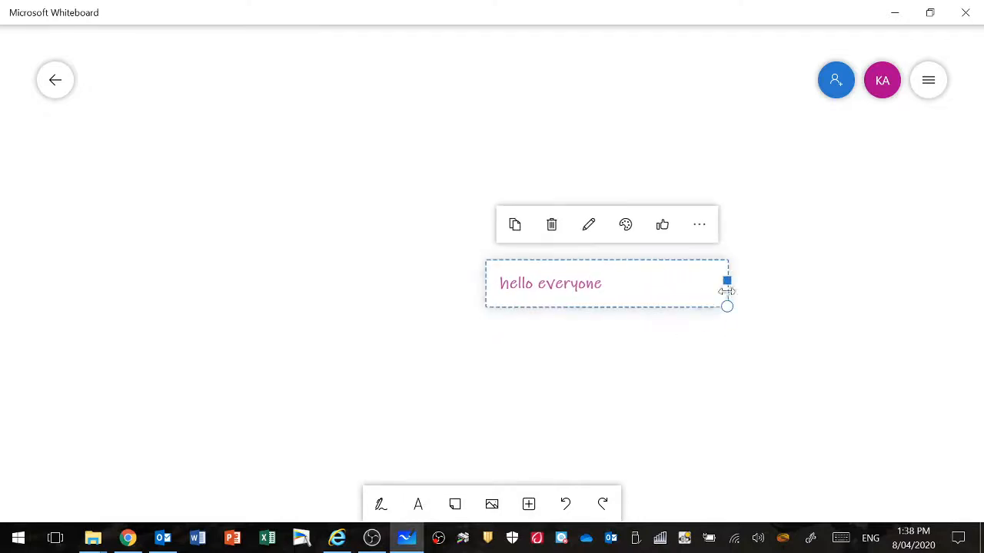
left_click_drag(727, 307, 922, 277)
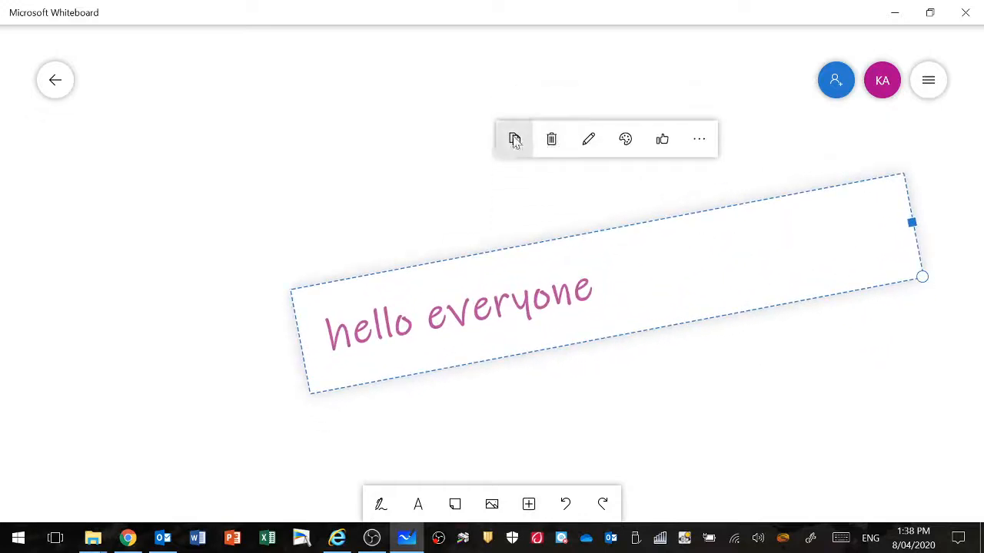
Edit the text to read "hello everyone hello"
left_click(600, 139)
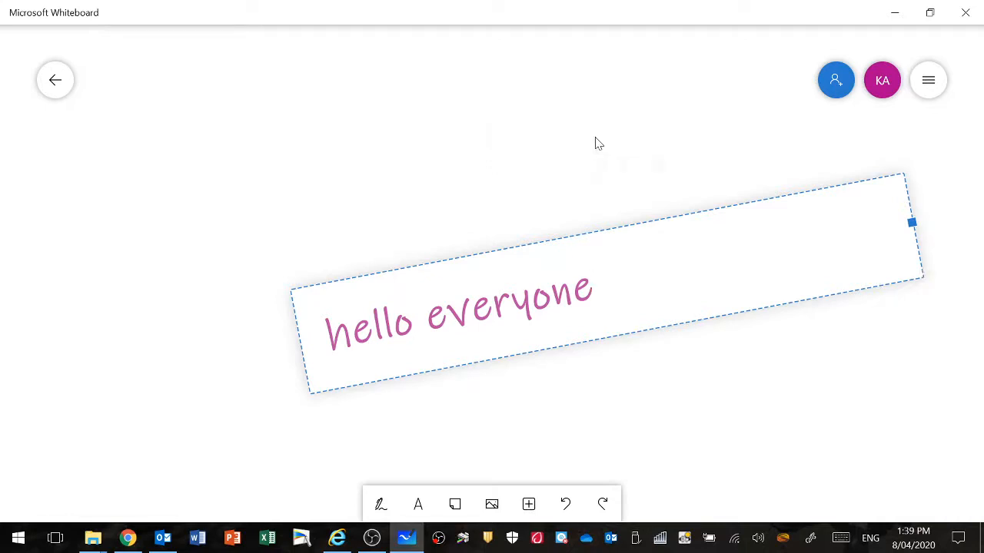
type("hello")
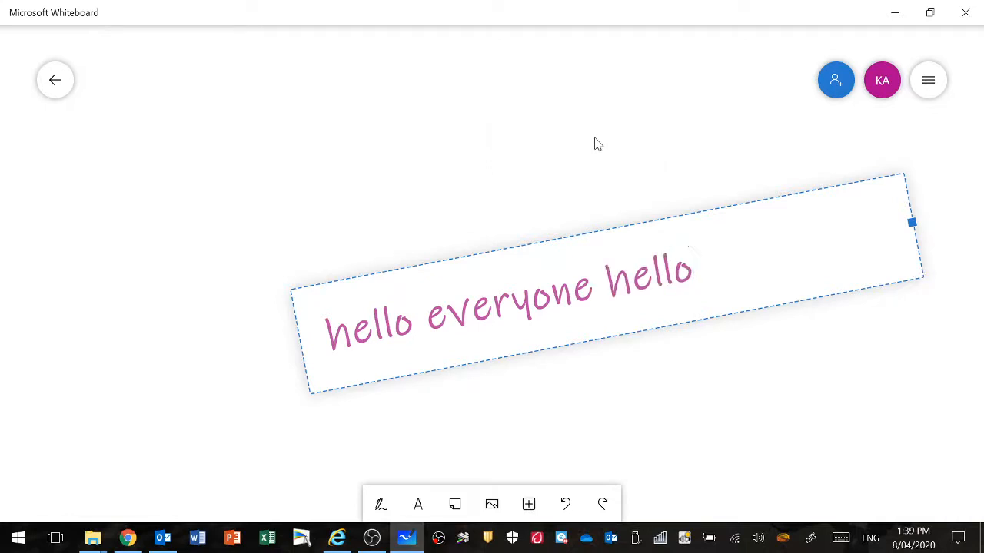
left_click(633, 321)
Recolour the text light blue, red and finally yellow
left_click(624, 141)
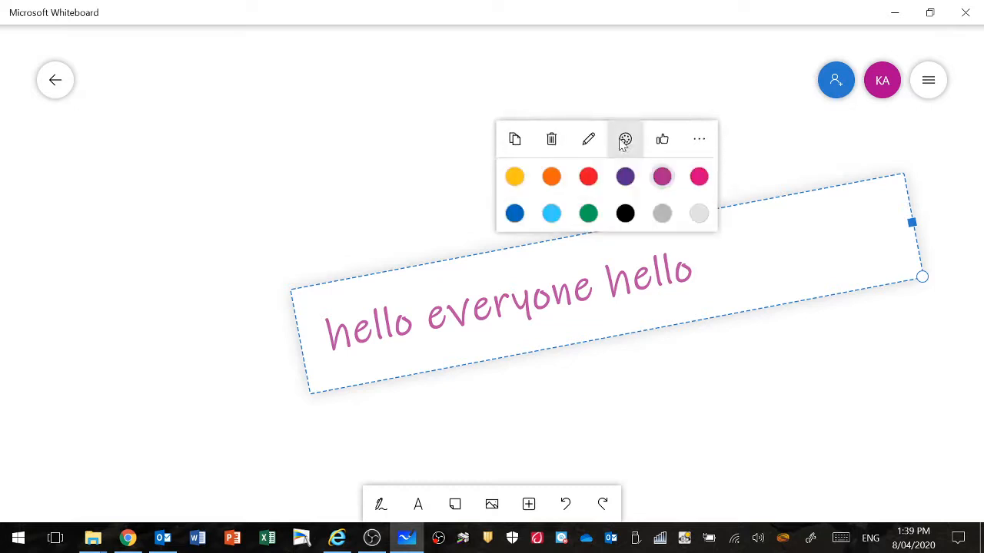
left_click(551, 213)
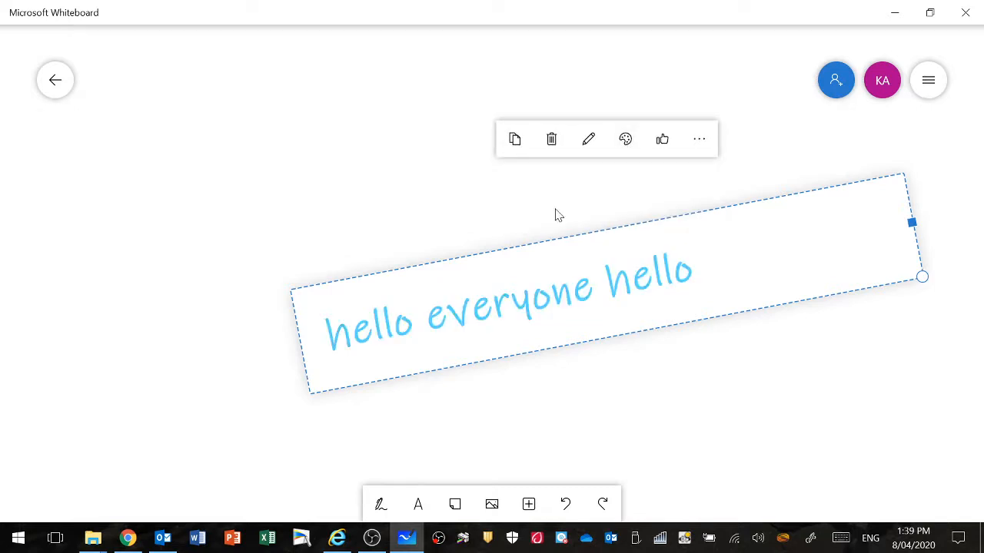
left_click(625, 141)
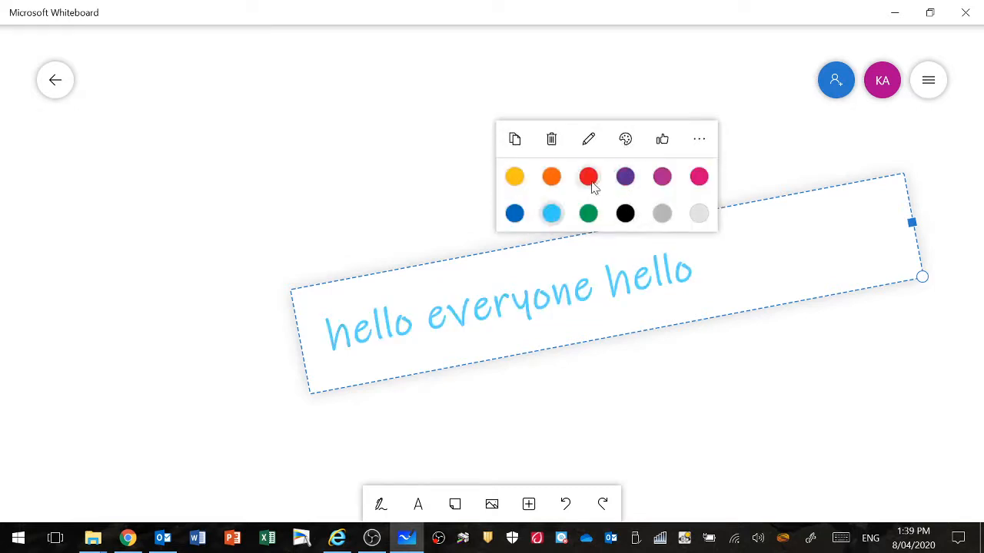
left_click(592, 183)
left_click(627, 140)
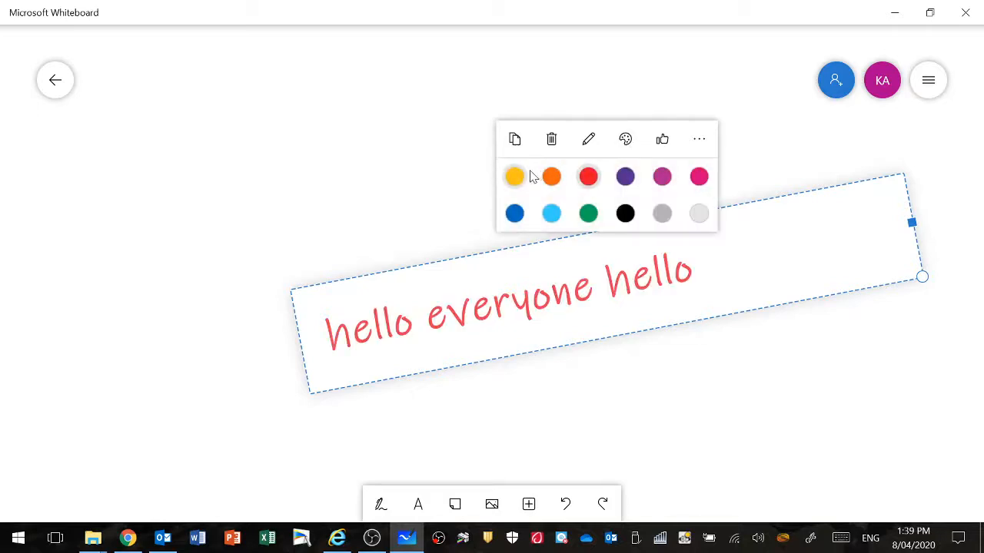
left_click(520, 178)
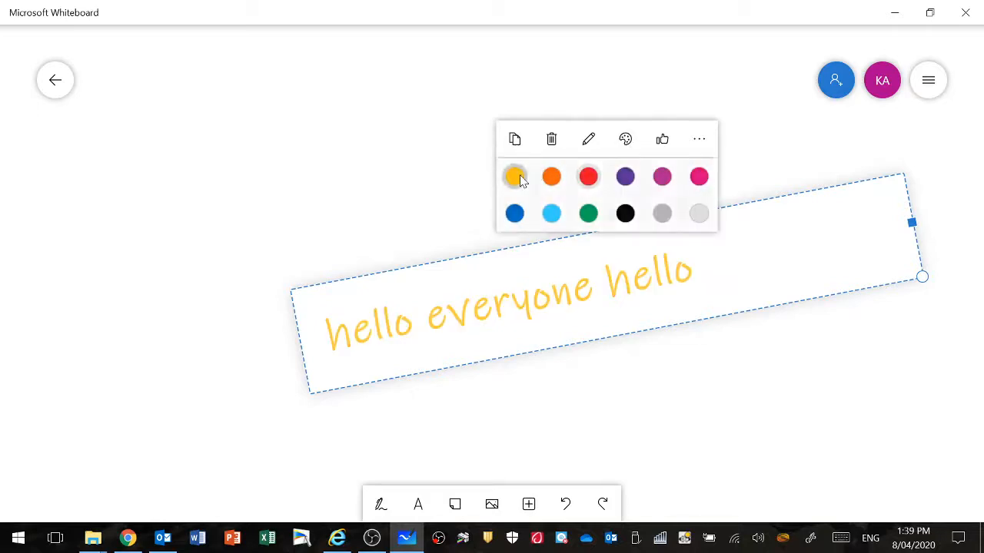
Add a like to the text and remove it, and view the text's additional options
left_click(662, 141)
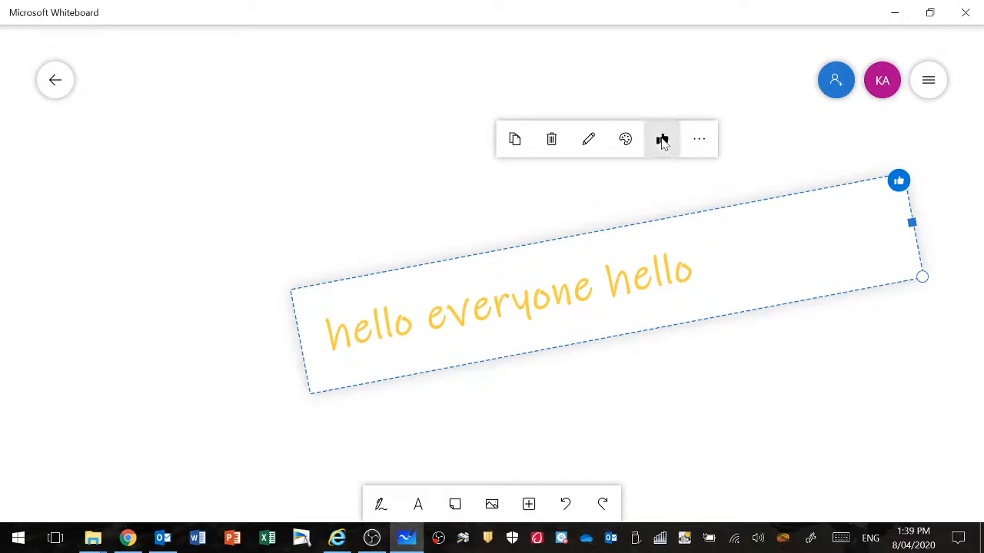
left_click(663, 141)
left_click(697, 141)
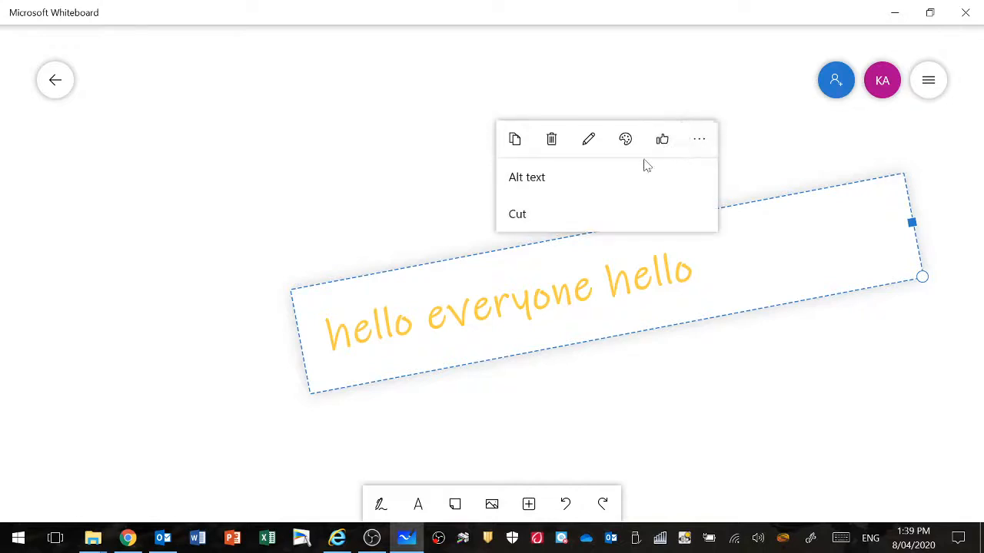
left_click(396, 205)
Move the text to the upper left of the canvas, and place an orange sticky note to its right
left_click_drag(448, 336, 198, 194)
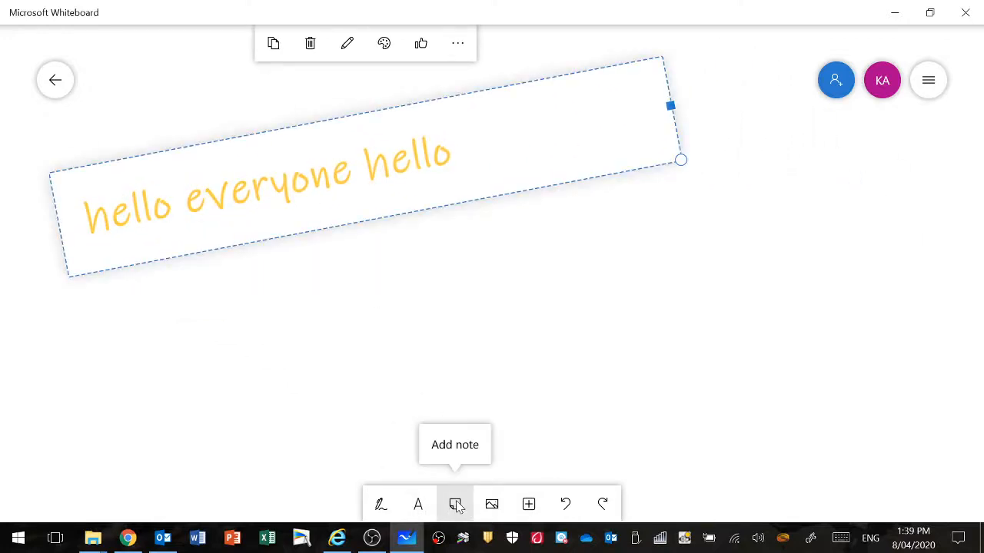
left_click(456, 506)
left_click_drag(446, 290, 619, 301)
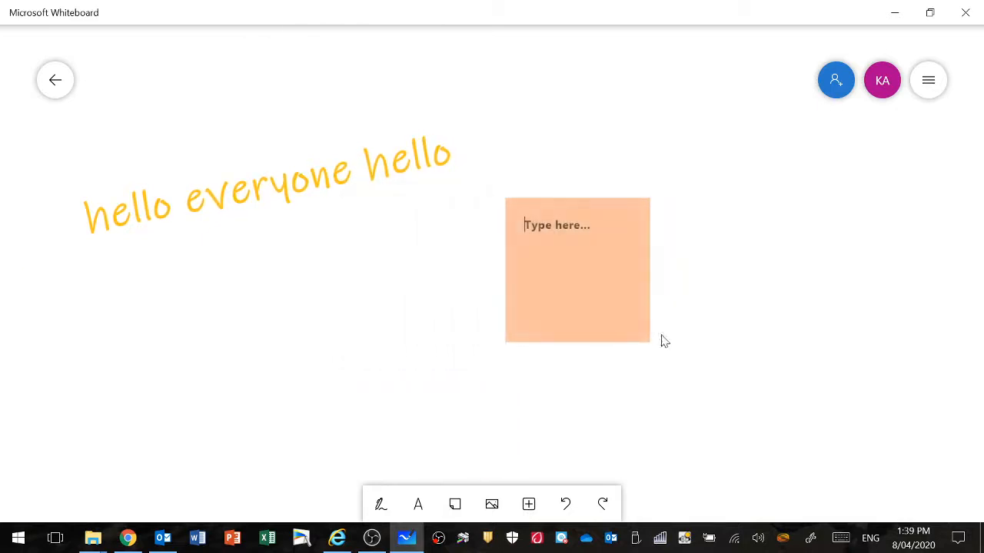
Write "mircosoft whiteboard" on the orange sticky note
left_click(632, 323)
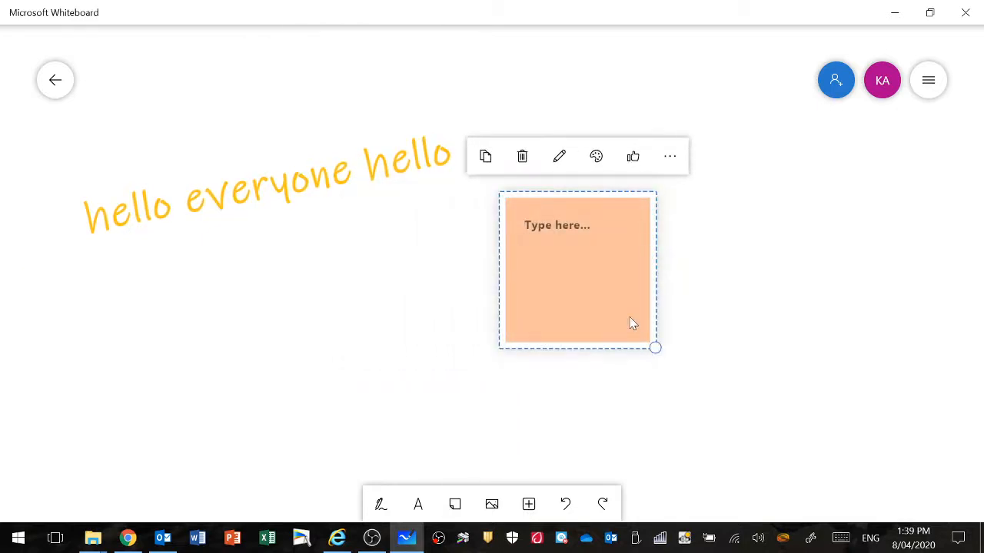
left_click(552, 225)
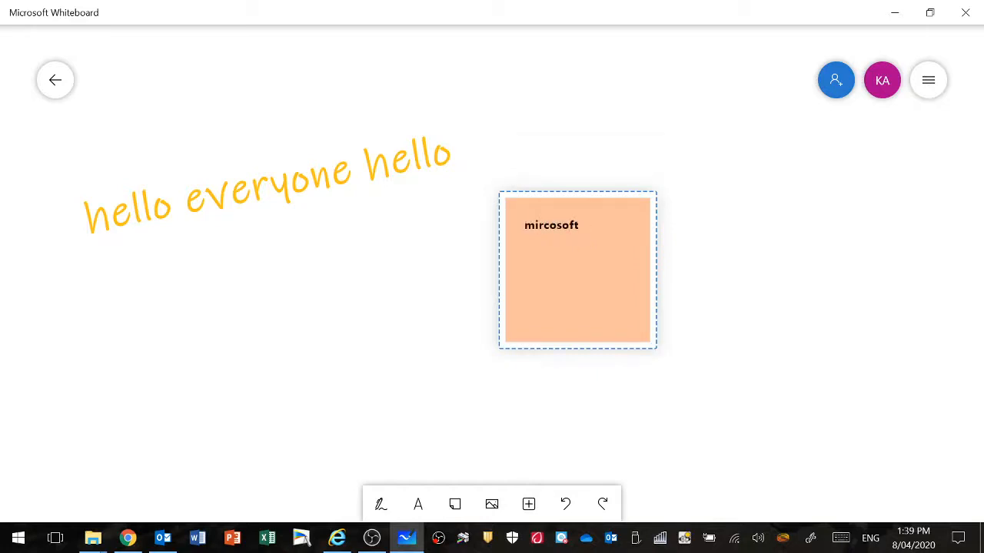
type("ard")
left_click(683, 259)
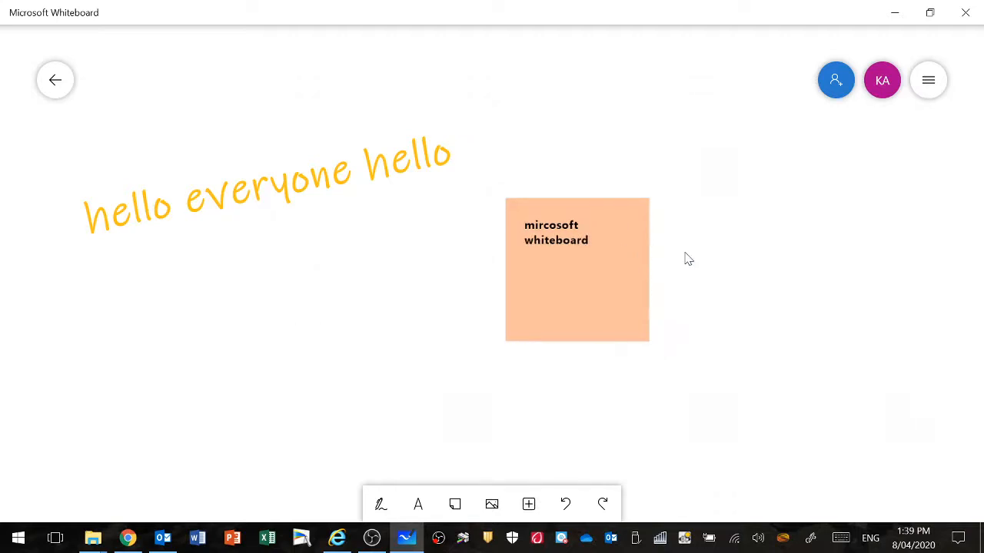
Correct the orange sticky note's text to "microsoft whiteboard" and enlarge the note to about twice its width
left_click(637, 269)
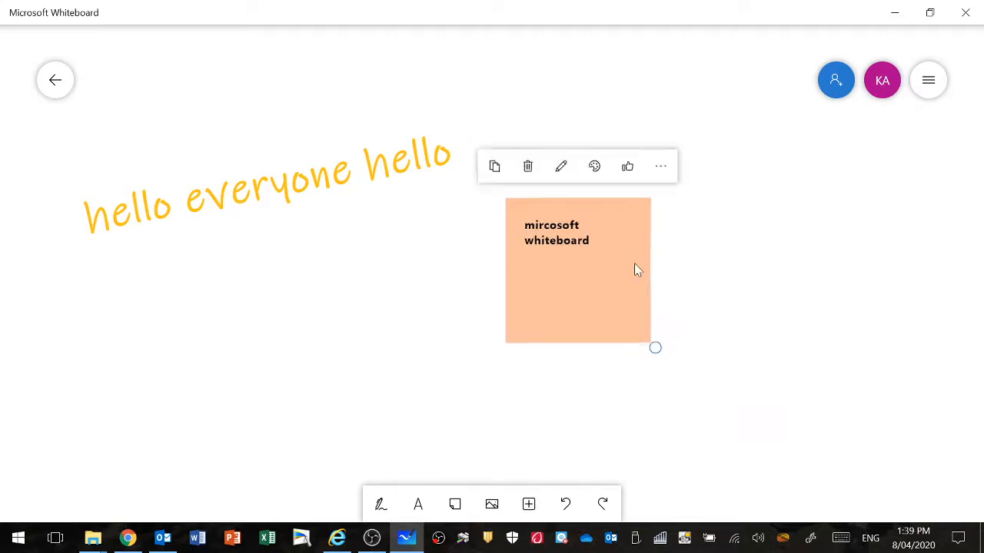
left_click(567, 223)
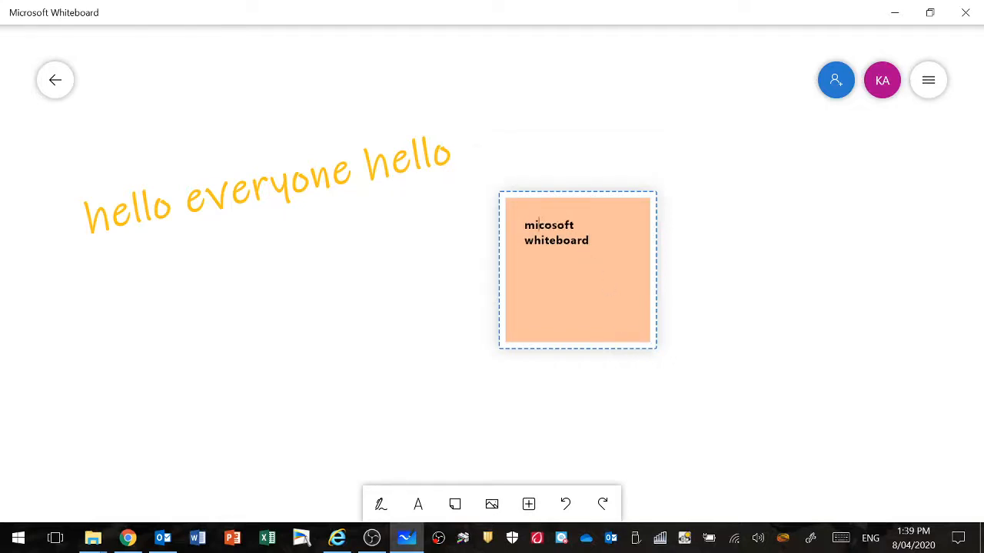
left_click(729, 232)
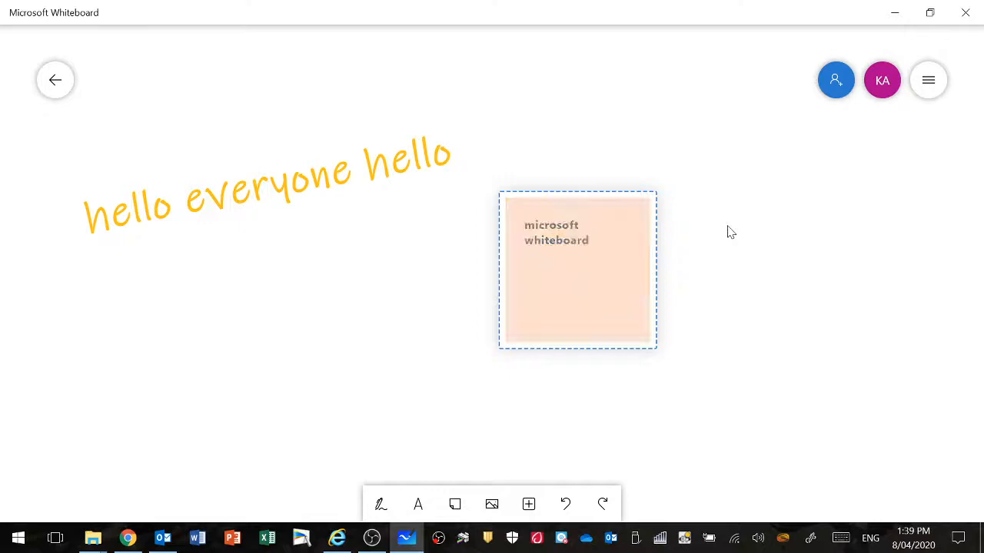
left_click(621, 270)
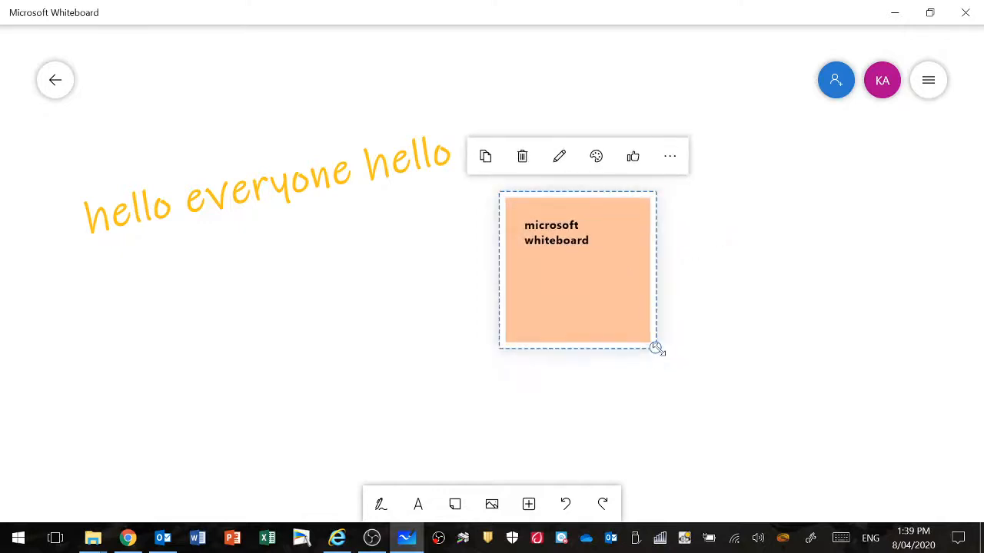
left_click_drag(654, 347, 736, 430)
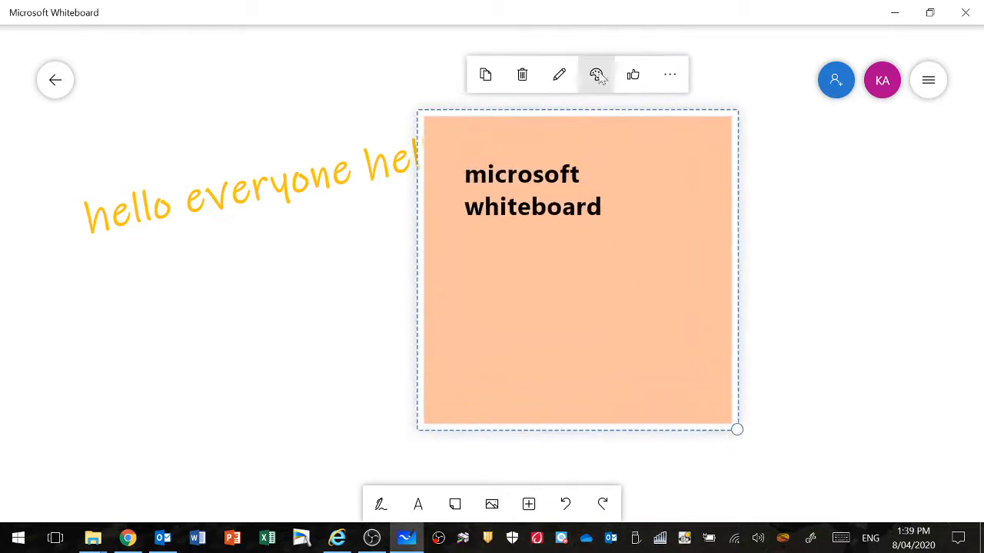
Recolour the sticky note purple and finally light green, and move it to the right of the yellow text
left_click(603, 73)
left_click(595, 110)
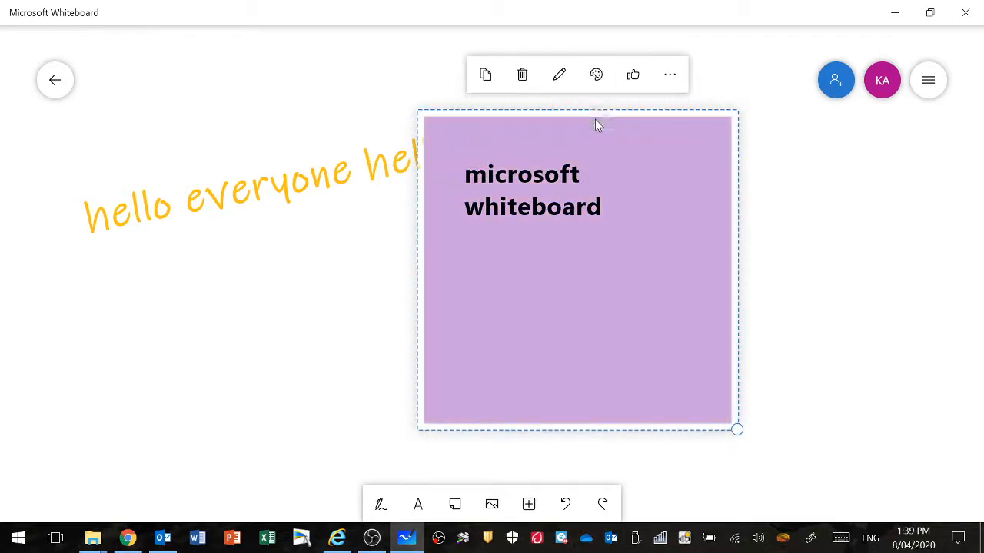
left_click(601, 82)
left_click(521, 110)
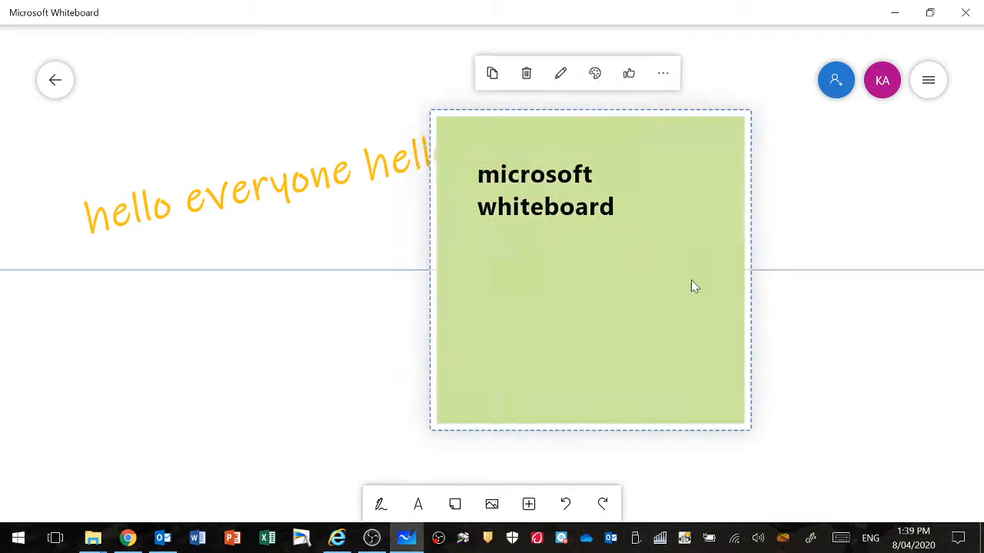
left_click_drag(692, 285, 728, 279)
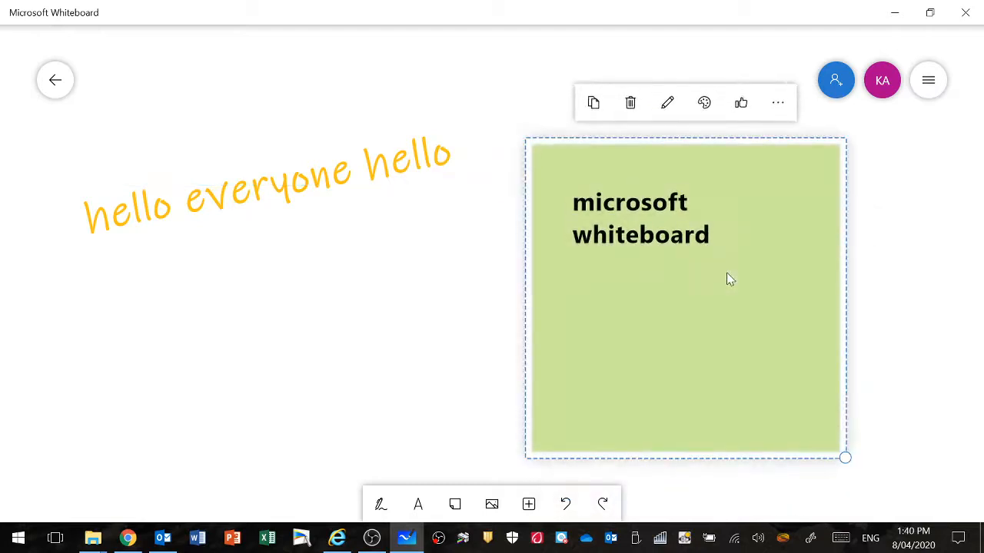
Insert the library image Capture.JPGg.JPG below the yellow text, enlarged and tilted slightly anticlockwise
left_click(491, 505)
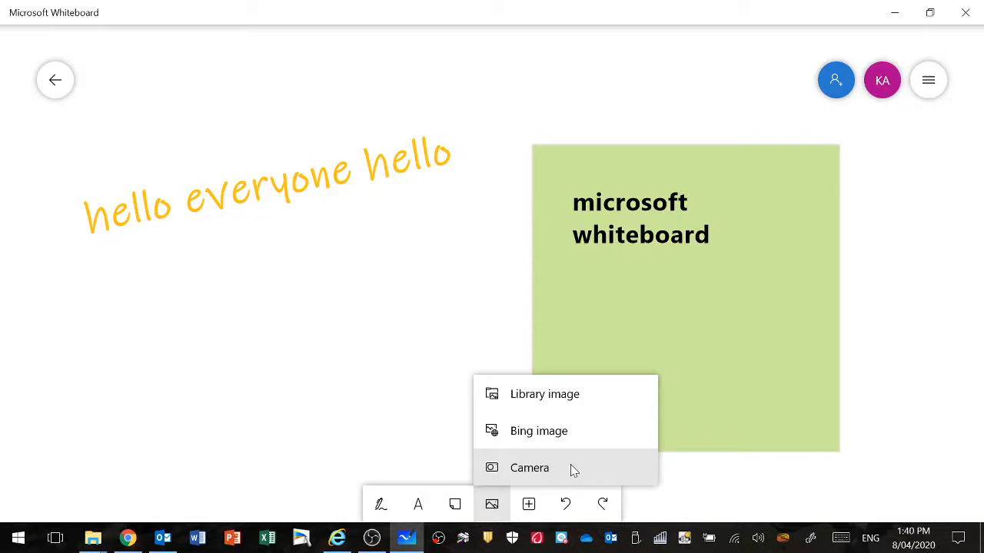
left_click(584, 406)
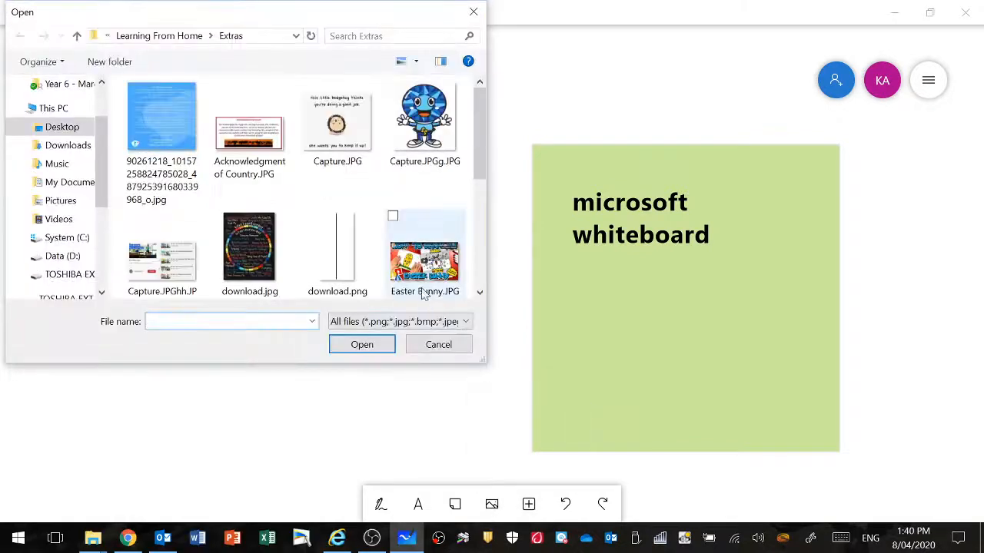
double_click(425, 161)
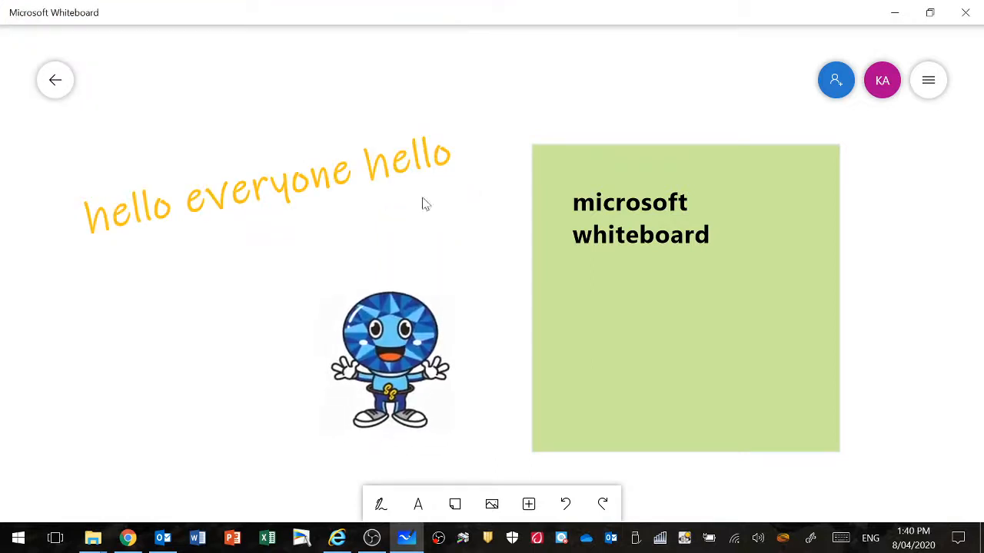
left_click_drag(416, 332, 292, 315)
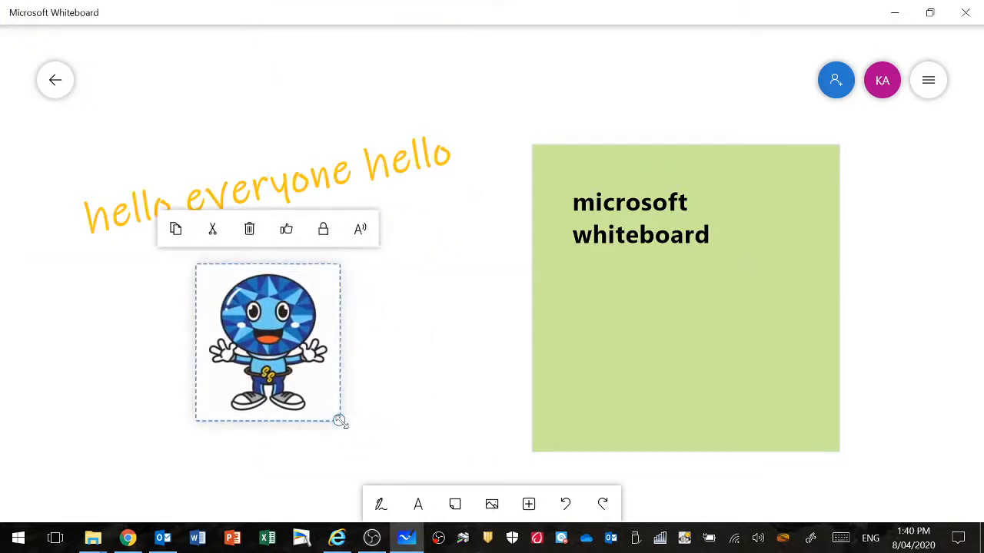
left_click_drag(339, 420, 385, 426)
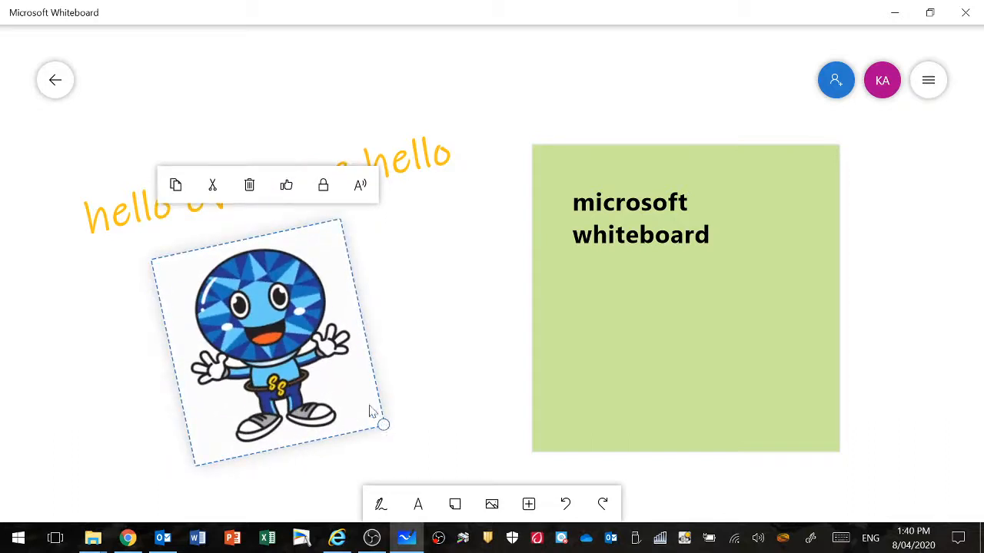
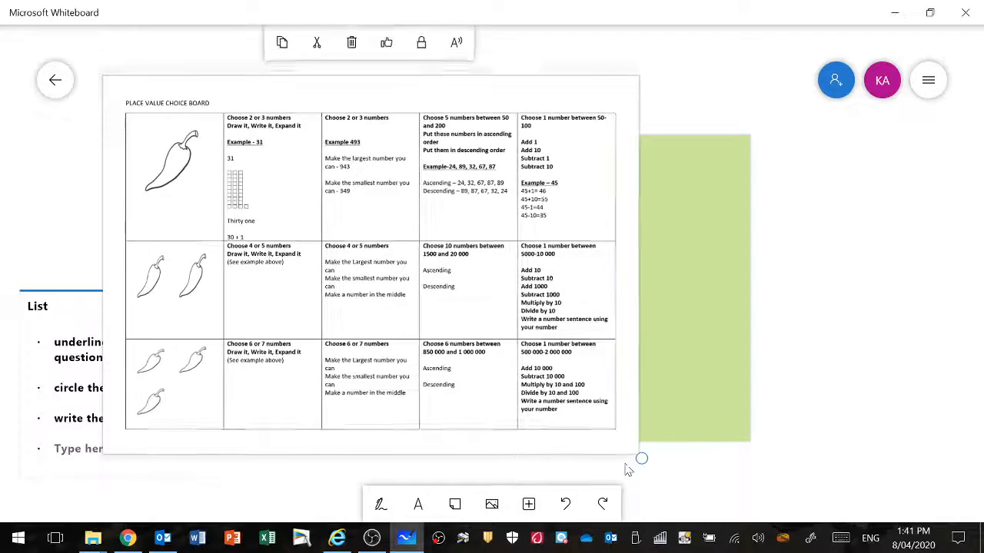
Enlarge the place value choice board and handwrite 45 and 54 on it in red, in the two-chilli row's first two task cells
left_click_drag(636, 455, 813, 551)
left_click_drag(684, 323, 795, 343)
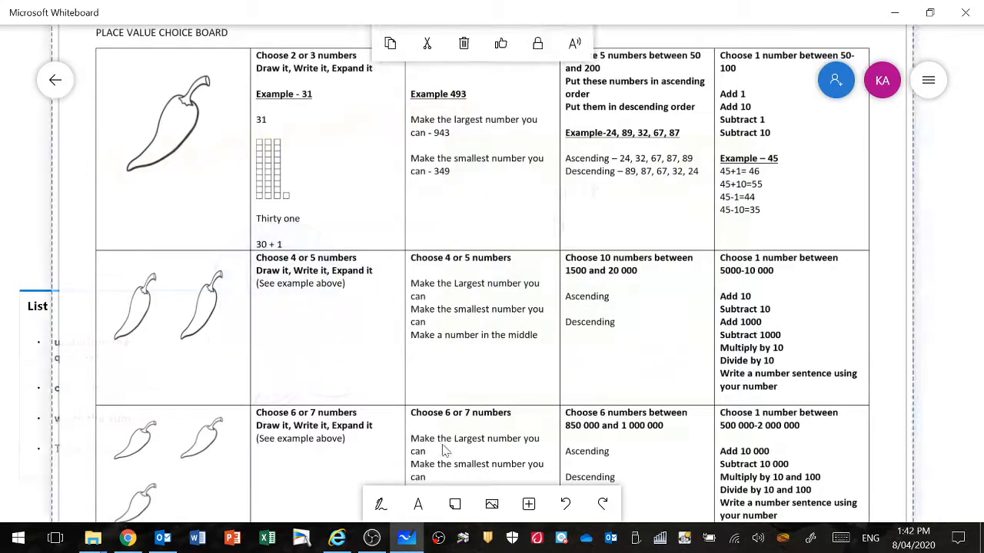
left_click(380, 503)
left_click(345, 509)
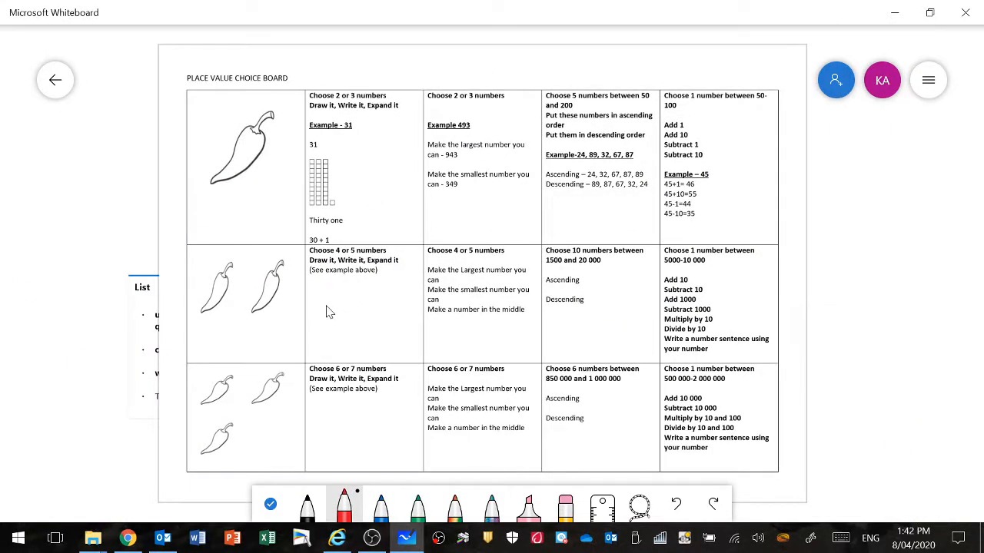
mouse_move(323, 290)
left_mouse_down()
mouse_move(348, 331)
mouse_move(358, 331)
mouse_move(346, 343)
left_mouse_up()
mouse_move(399, 299)
left_mouse_down()
mouse_move(378, 304)
mouse_move(395, 338)
mouse_move(367, 351)
left_mouse_up()
mouse_move(465, 324)
left_mouse_down()
mouse_move(448, 329)
mouse_move(446, 352)
left_mouse_up()
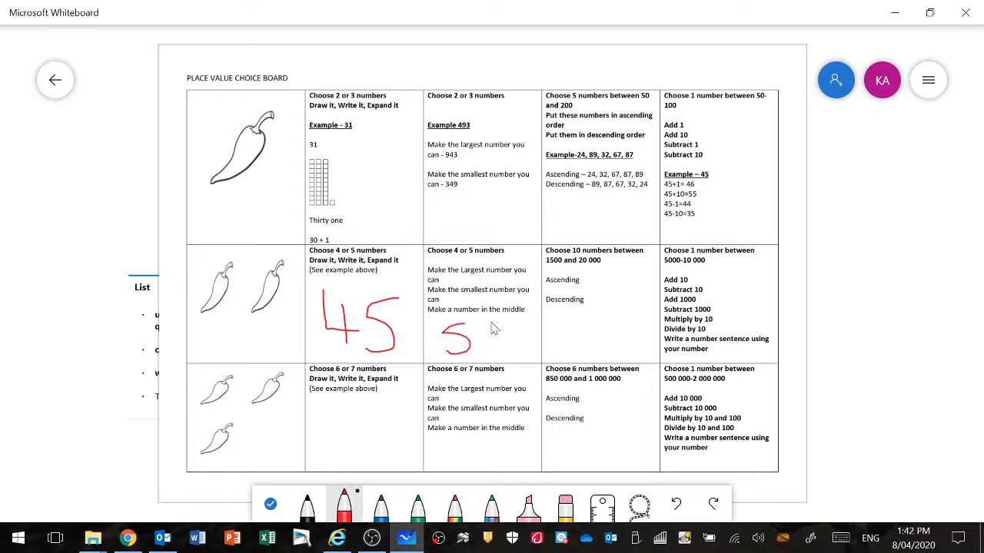
mouse_move(484, 323)
left_mouse_down()
mouse_move(484, 347)
mouse_move(505, 348)
mouse_move(500, 356)
left_mouse_up()
left_click(270, 504)
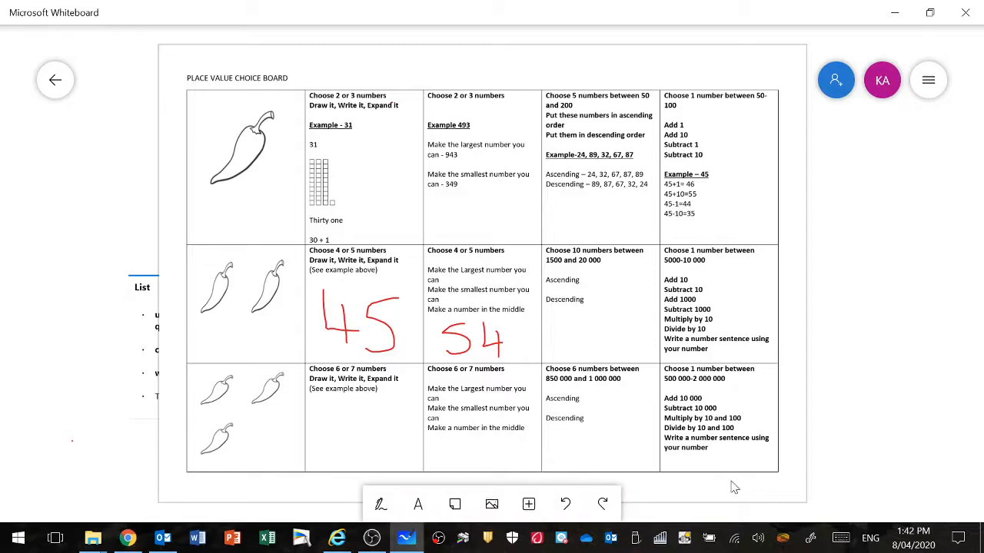
Delete the choice board with its handwritten numbers, and undo and redo that deletion
left_click(743, 416)
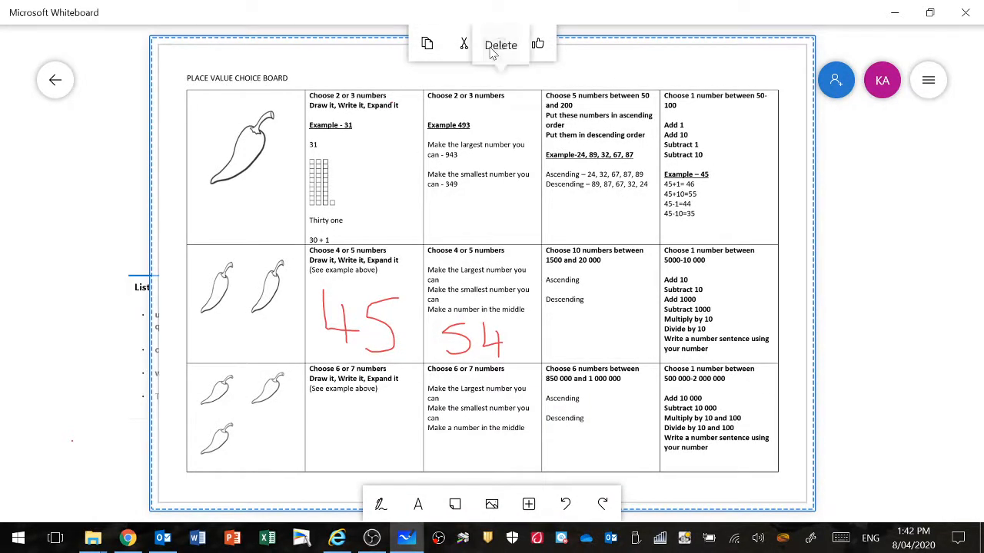
left_click(500, 44)
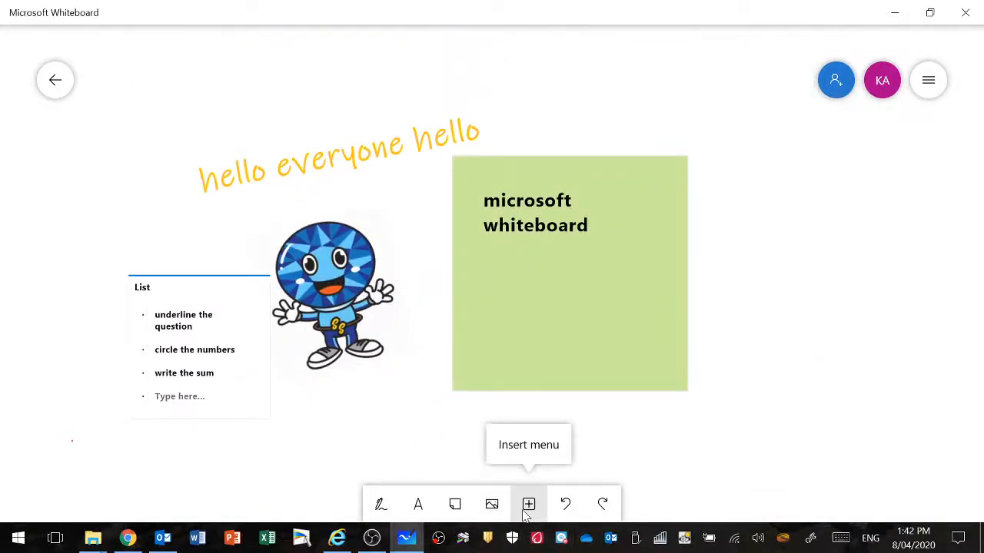
left_click(528, 508)
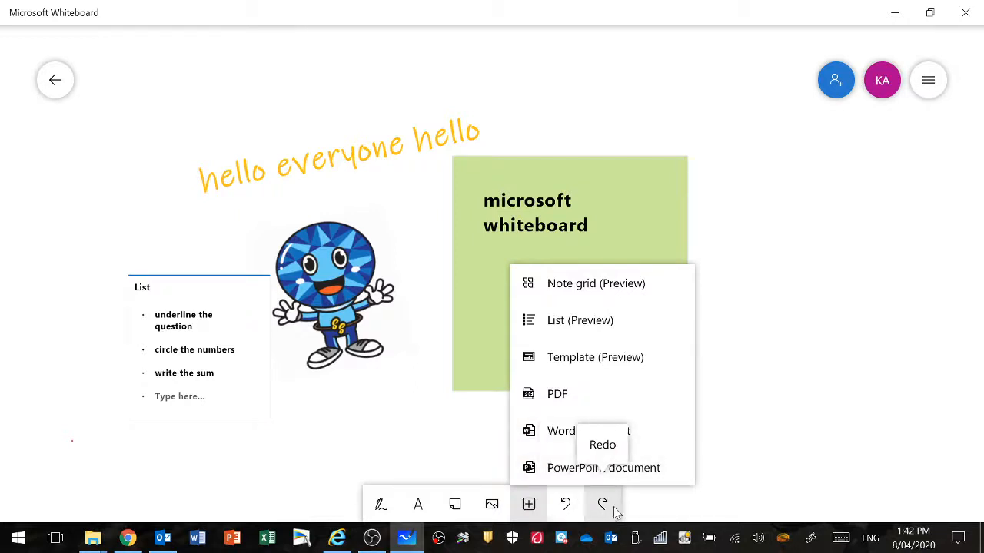
left_click(567, 503)
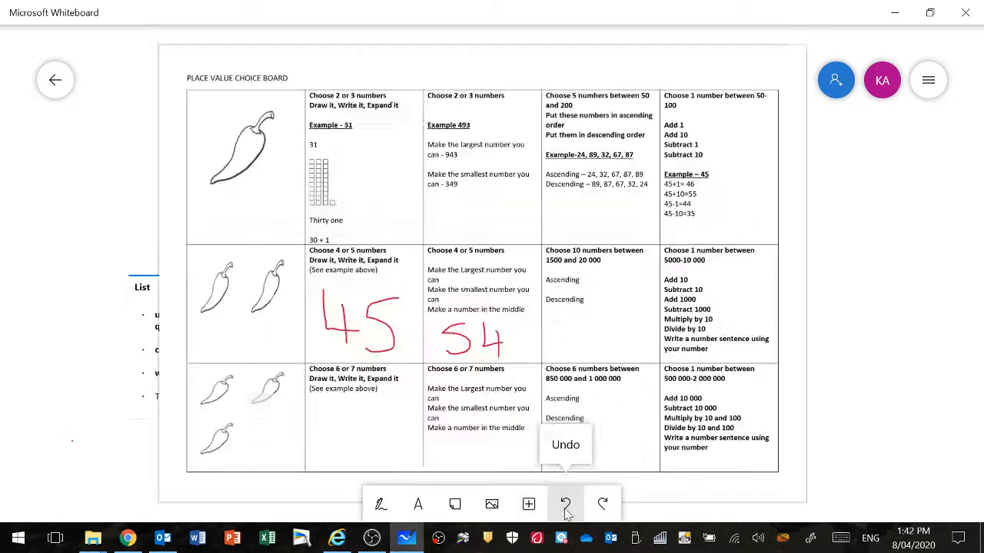
left_click(599, 513)
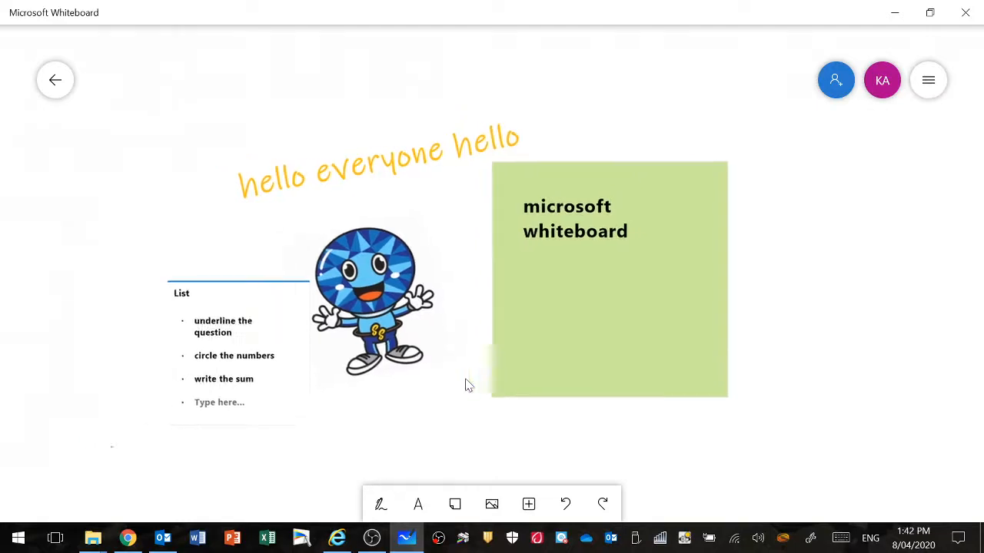
Move the "circle the numbers" item to the end of the list, below "write the sum"
scroll(469, 385, "up", 5)
scroll(469, 385, "down", 5)
scroll(469, 385, "up", 6)
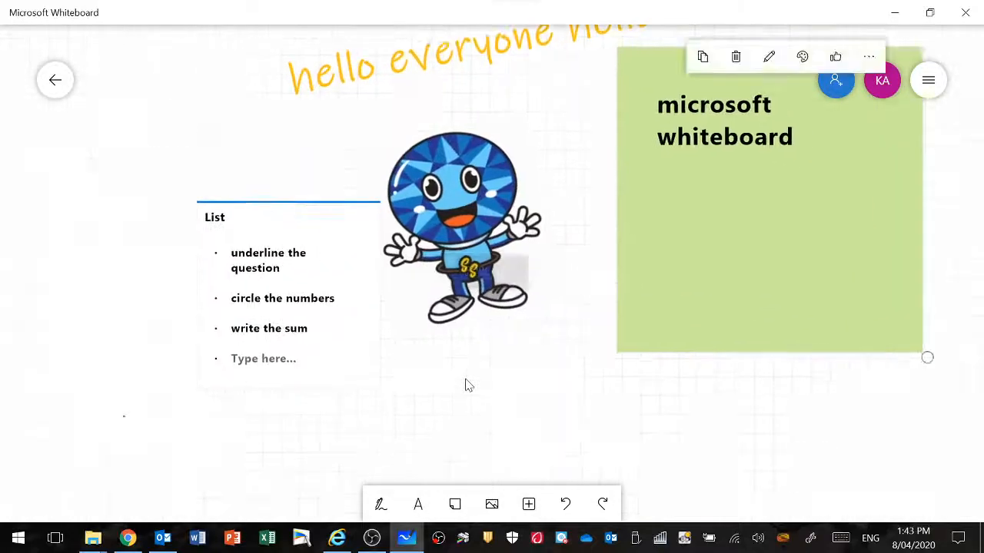
scroll(467, 384, "up", 4)
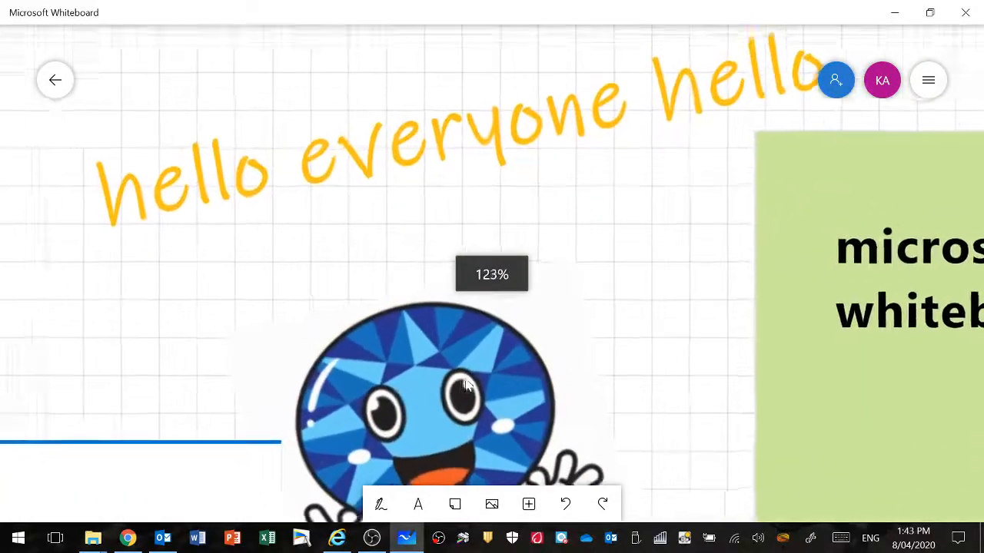
scroll(466, 384, "down", 7)
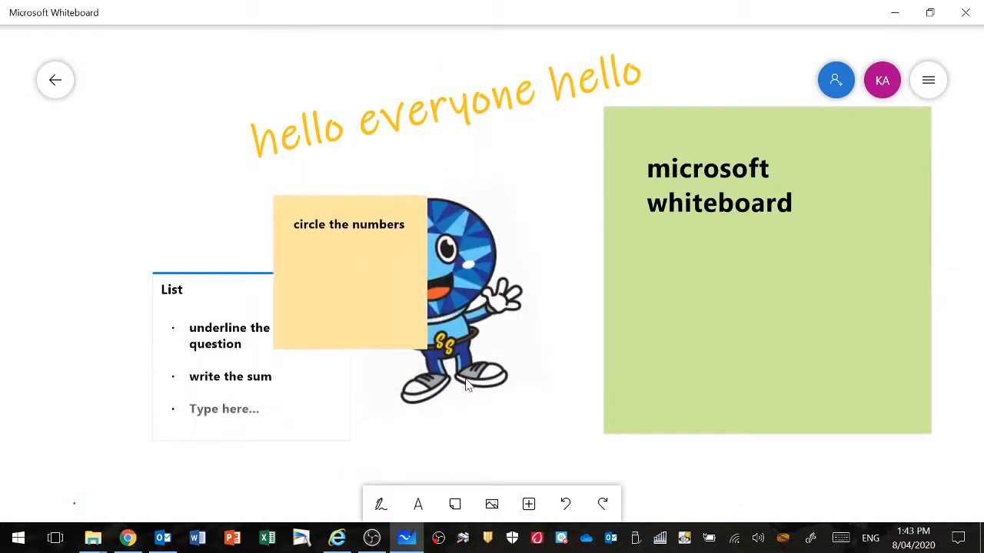
scroll(467, 384, "up", 2)
scroll(466, 385, "down", 2)
left_click_drag(338, 296, 272, 439)
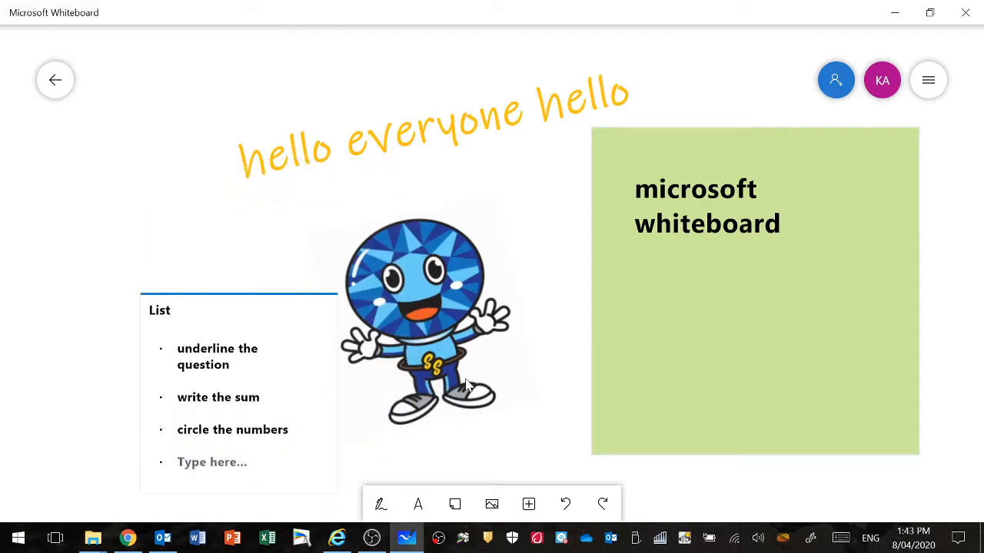
Examine the list and the character image close up, and bring the whole board back into view
scroll(466, 384, "up", 1)
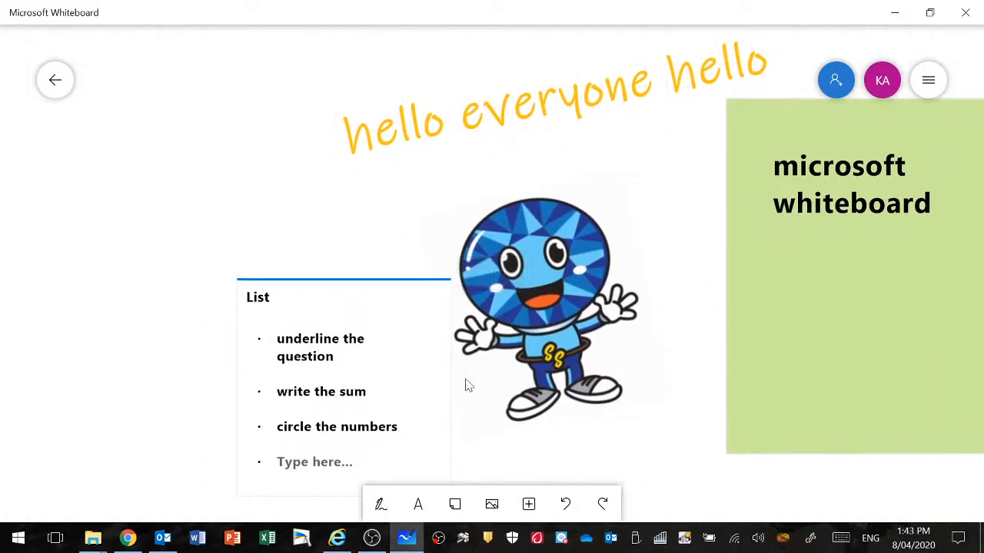
scroll(466, 384, "up", 3)
scroll(466, 384, "up", 3)
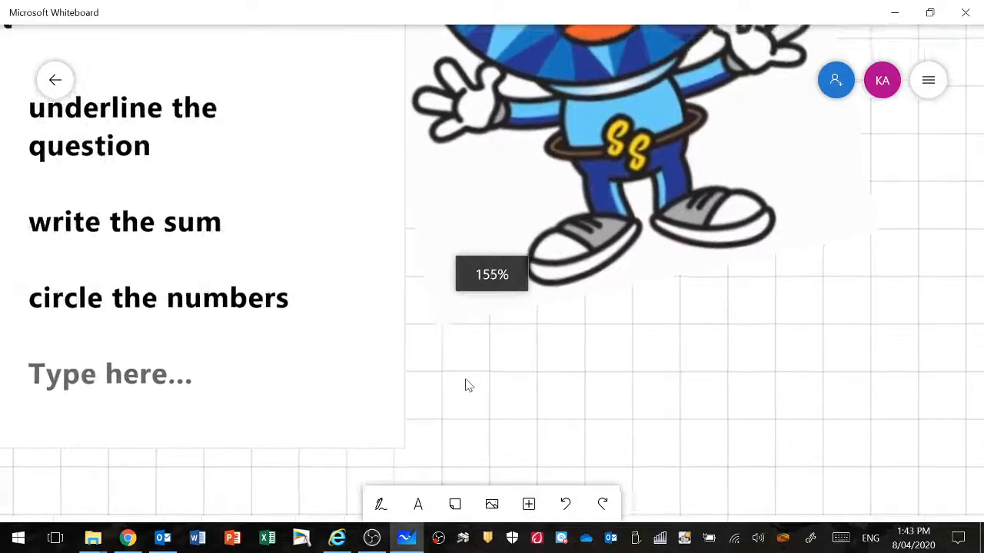
scroll(467, 385, "down", 5)
scroll(467, 385, "down", 2)
left_click_drag(466, 384, 284, 520)
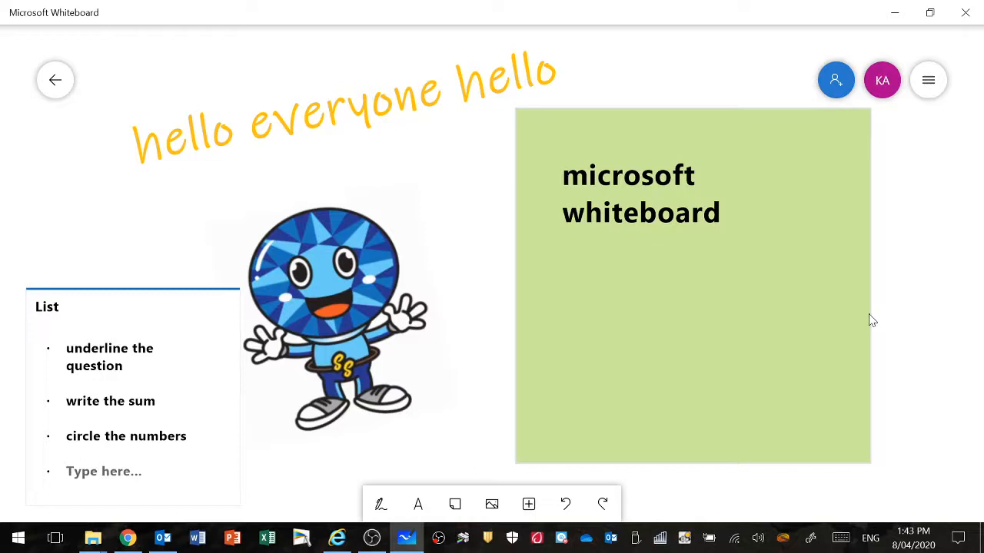
View the whiteboard's web sharing link settings and close them without enabling the link
left_click(829, 90)
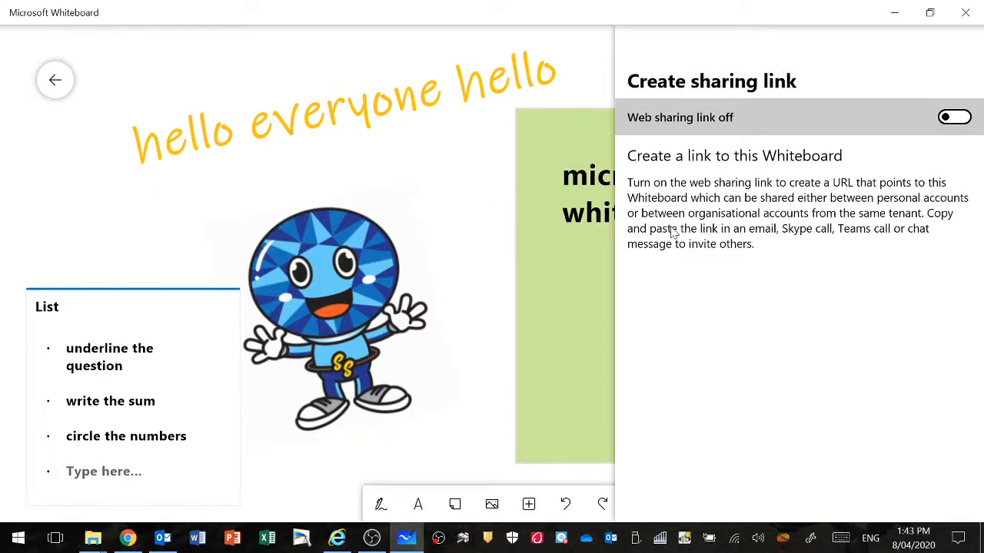
left_click(458, 265)
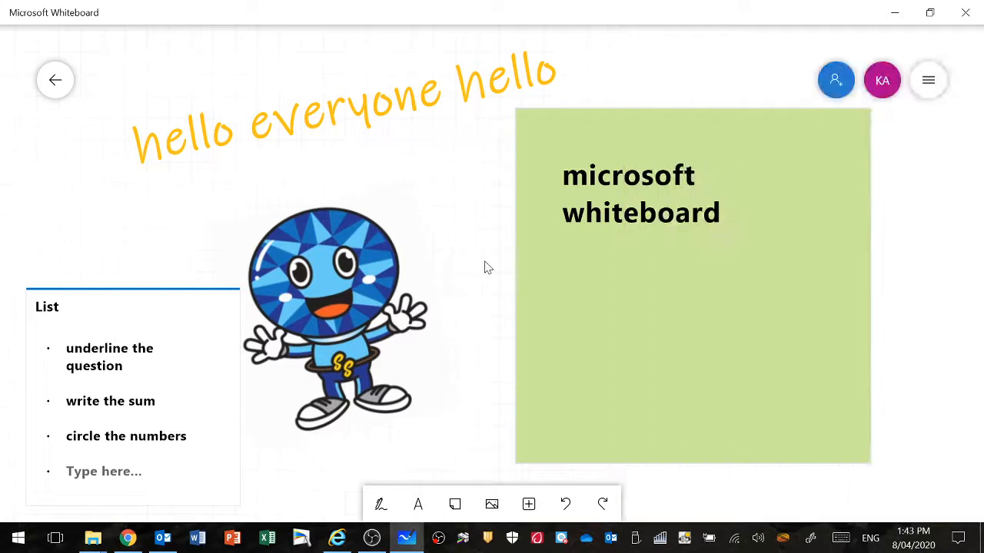
Return to the overview of saved whiteboards and view the additional options of the "hello everyone hello" board
left_click(48, 91)
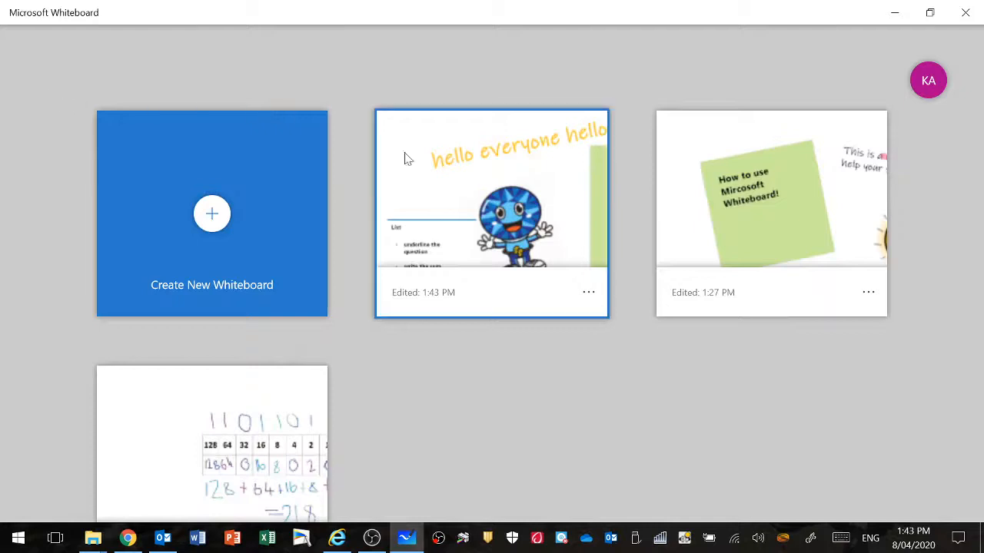
scroll(307, 362, "down", 1)
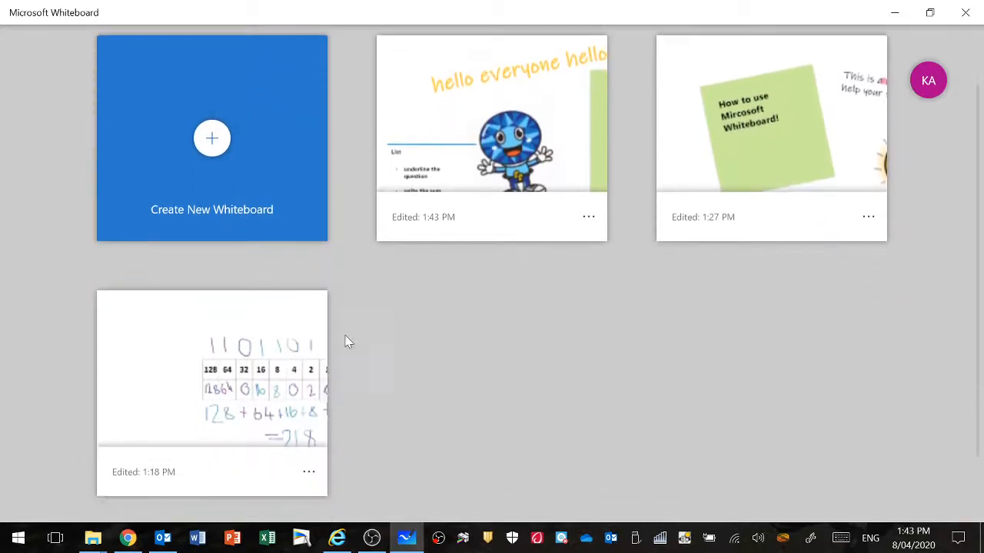
left_click(589, 220)
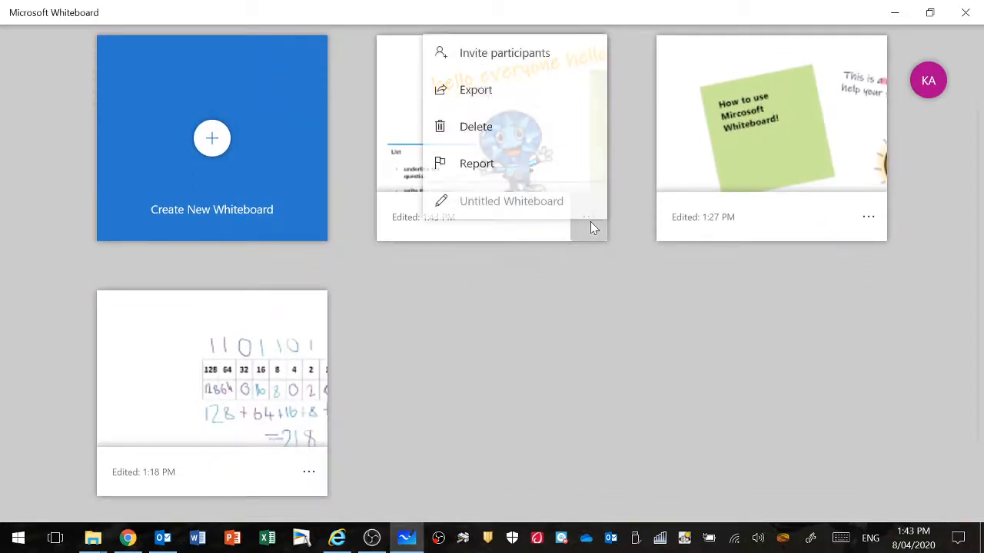
Export the "hello everyone hello" board to the Desktop as a PNG image named "whiteboard"
left_click(500, 104)
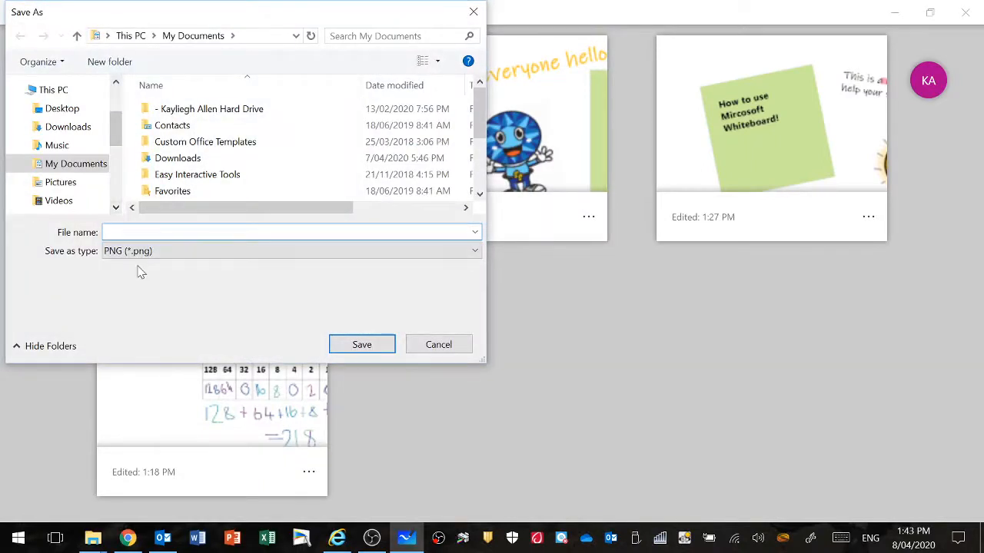
left_click(90, 112)
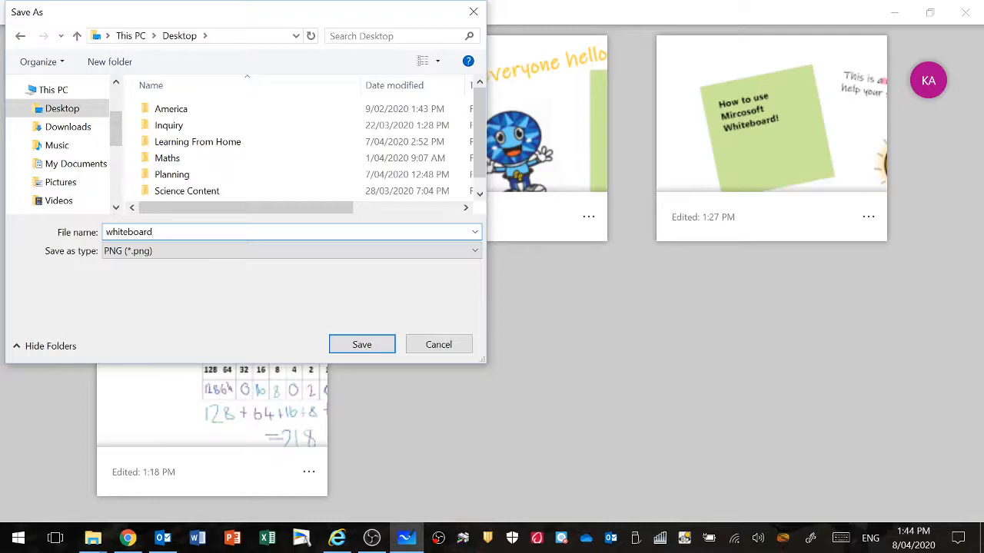
key("Return")
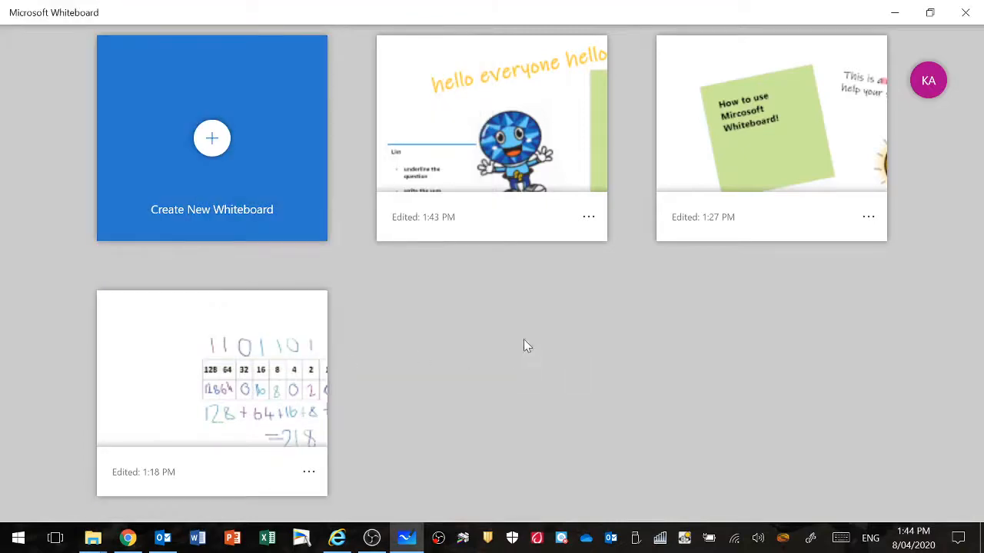
Open the exported whiteboard.png from the desktop, view the image in Photo Gallery, and close it
left_click(981, 539)
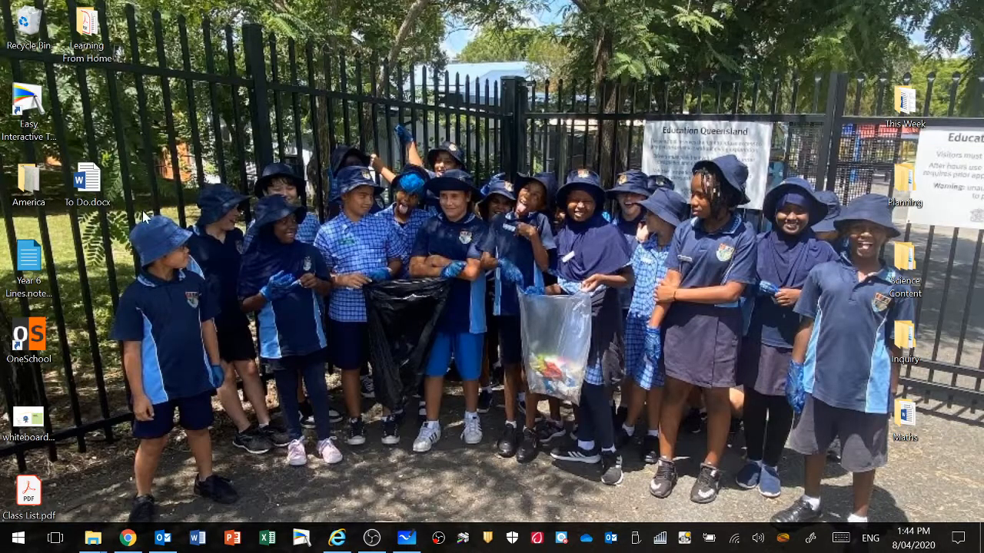
left_click(26, 430)
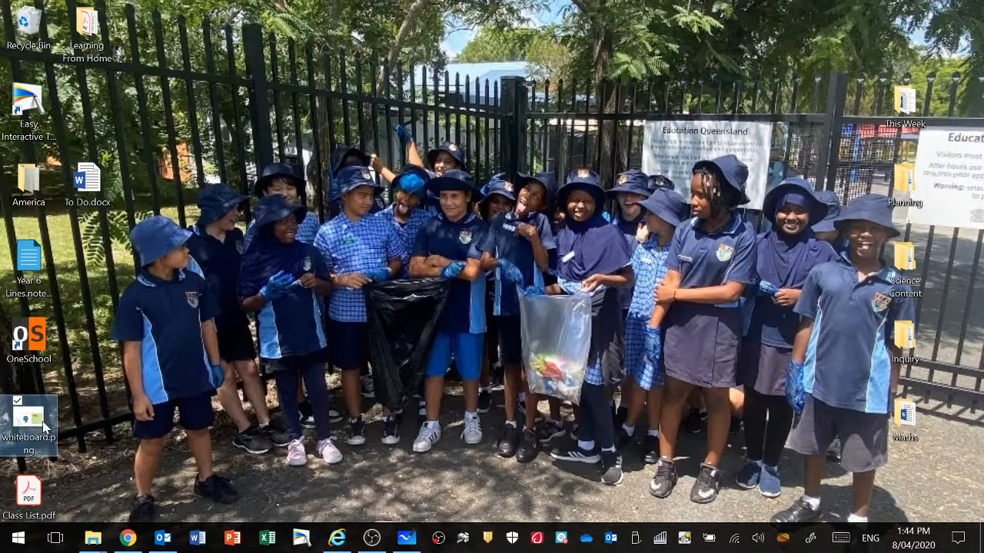
mouse_move(44, 425)
right_click(44, 425)
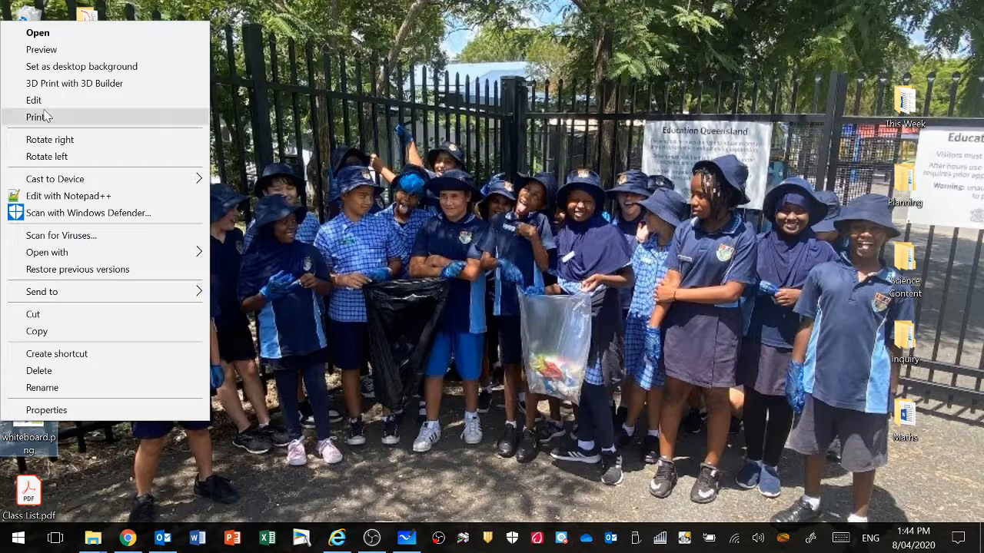
left_click(37, 33)
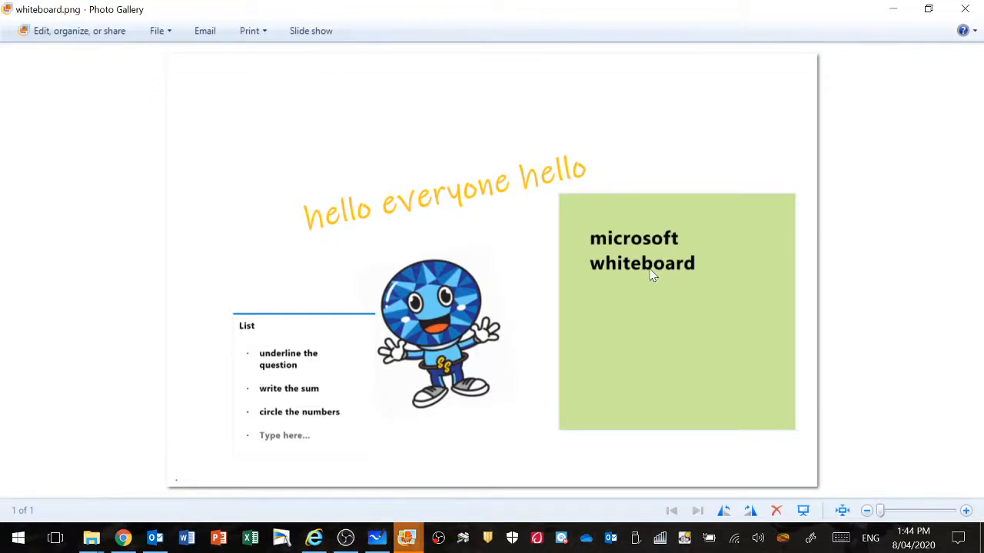
left_click(967, 9)
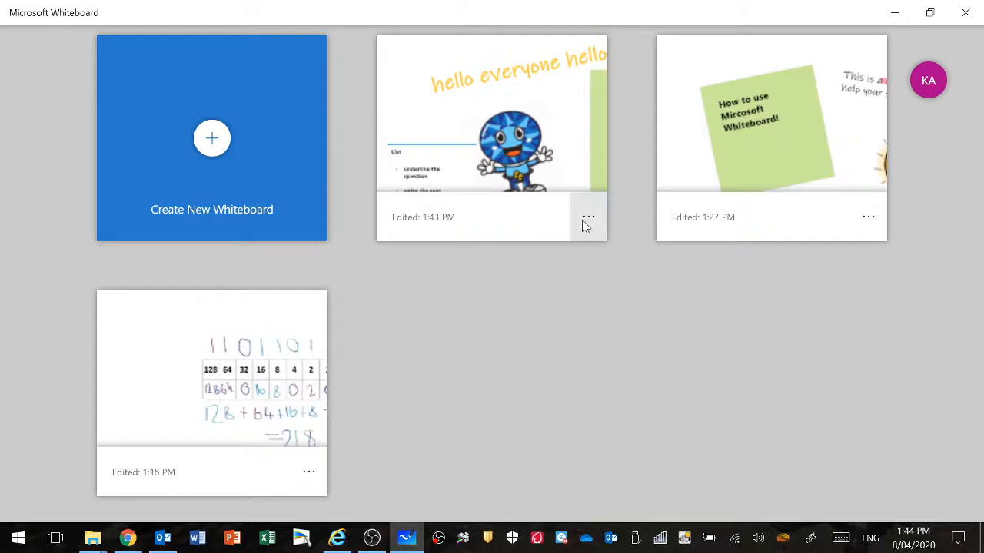
Permanently delete the "hello everyone hello" board from the overview of saved whiteboards
left_click(584, 219)
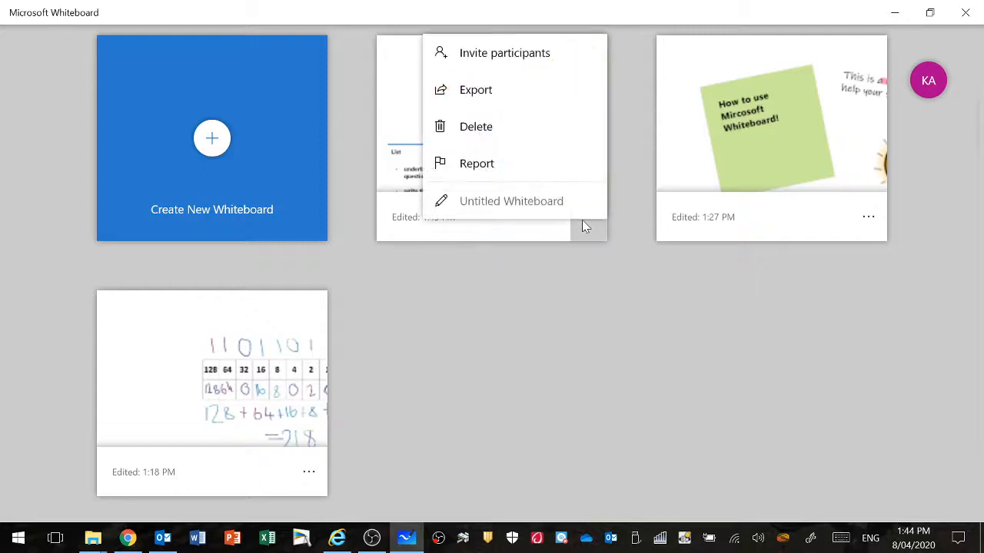
left_click(527, 139)
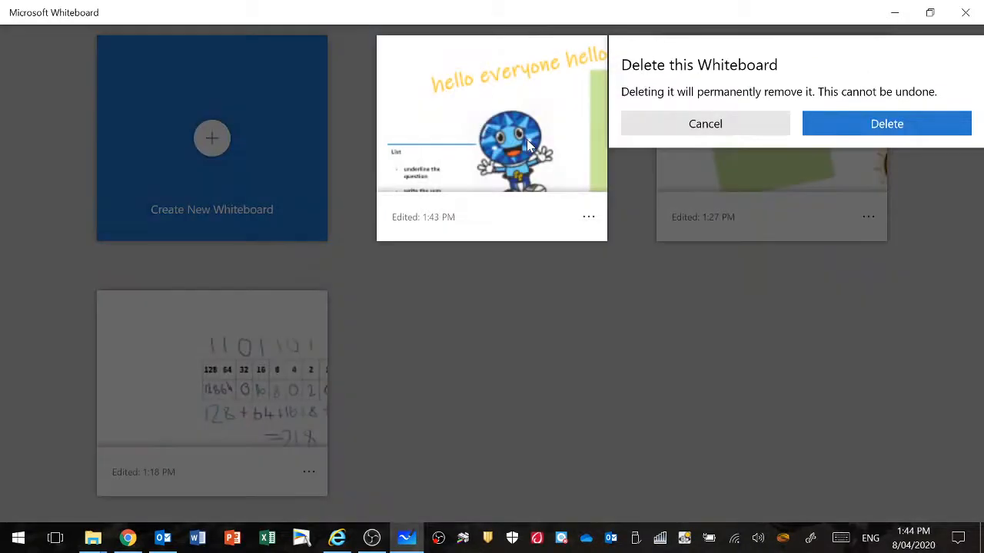
left_click(884, 125)
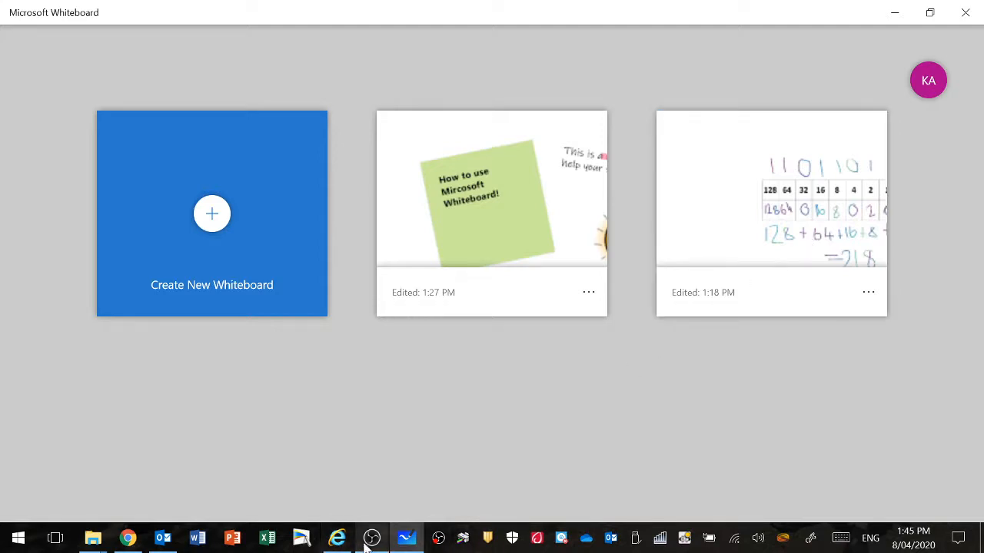
mouse_move(377, 543)
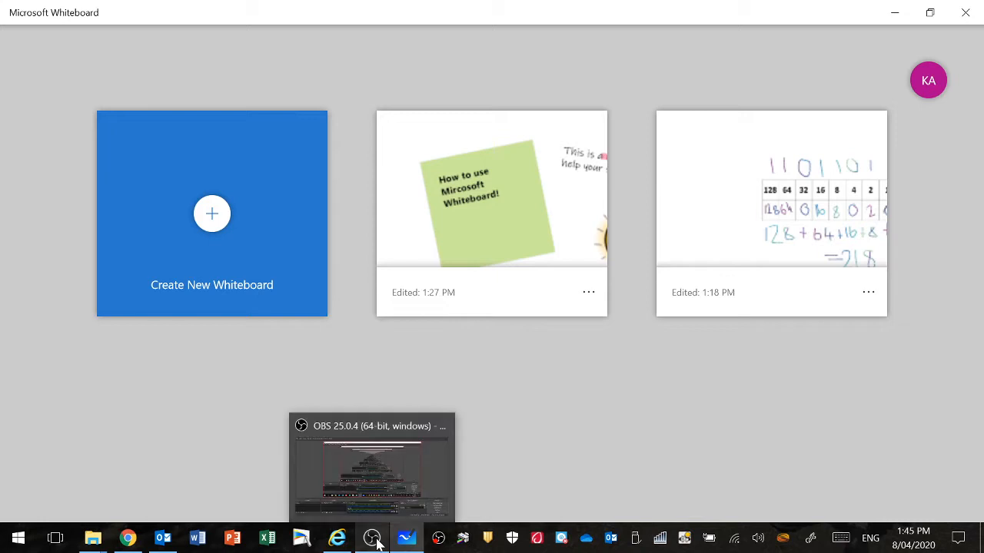